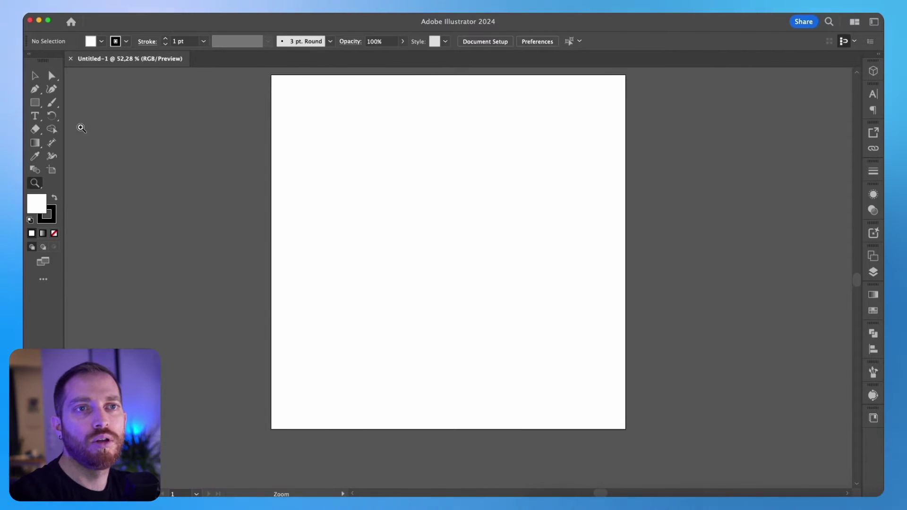
- Hand-letter "BOOM" with the Blob Brush as BO above OM, adding a dot and an underline stroke beneath
{"action": "left_click", "coordinate": [53, 106]}
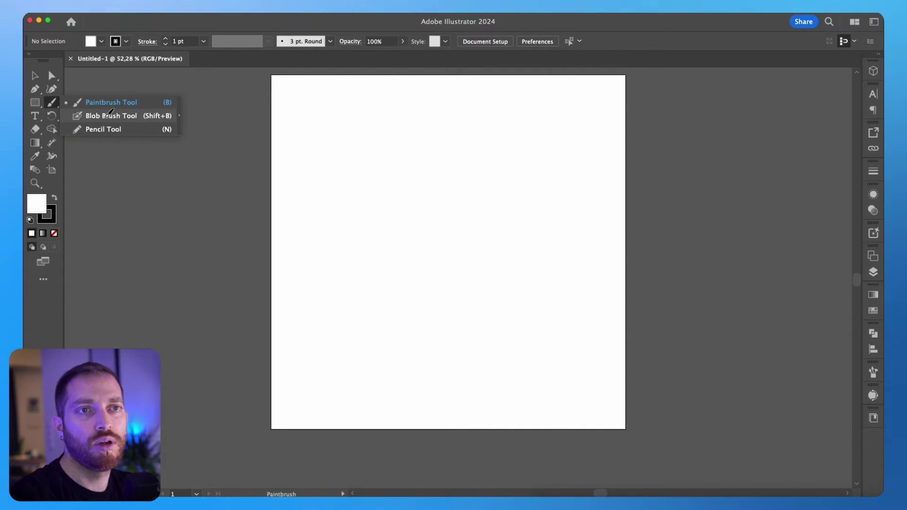
{"action": "left_click", "coordinate": [110, 115]}
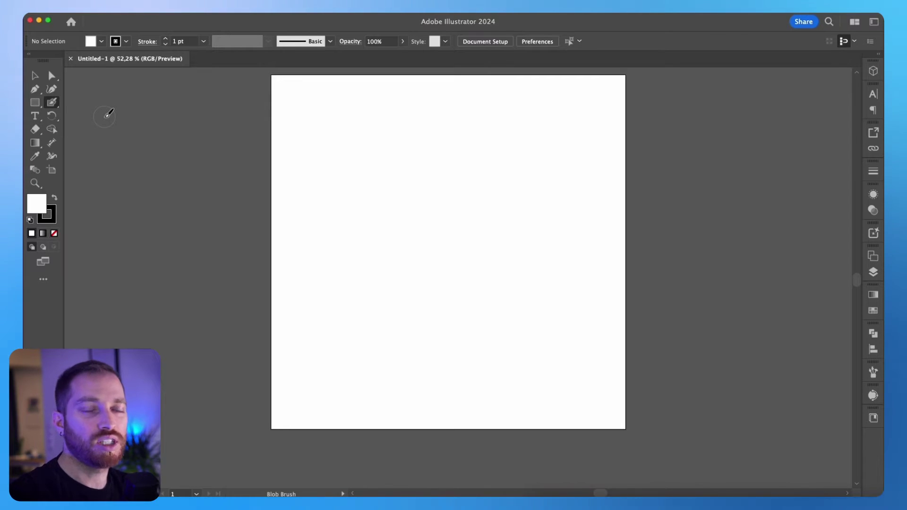
{"action": "left_click_drag", "start_coordinate": [330, 165], "coordinate": [373, 239]}
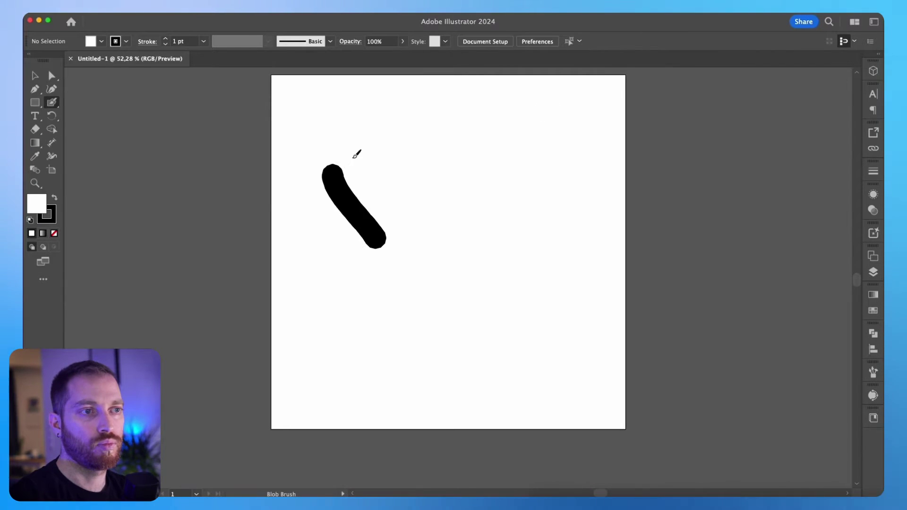
{"action": "mouse_move", "coordinate": [357, 150]}
{"action": "left_mouse_down"}
{"action": "mouse_move", "coordinate": [364, 239]}
{"action": "mouse_move", "coordinate": [338, 239]}
{"action": "left_mouse_up"}
{"action": "left_click_drag", "start_coordinate": [462, 179], "coordinate": [472, 242]}
{"action": "left_click_drag", "start_coordinate": [489, 191], "coordinate": [465, 165]}
{"action": "mouse_move", "coordinate": [378, 267]}
{"action": "left_mouse_down"}
{"action": "mouse_move", "coordinate": [399, 326]}
{"action": "mouse_move", "coordinate": [399, 289]}
{"action": "mouse_move", "coordinate": [411, 273]}
{"action": "left_mouse_up"}
{"action": "left_click", "coordinate": [441, 349]}
{"action": "mouse_move", "coordinate": [441, 350]}
{"action": "left_mouse_down"}
{"action": "mouse_move", "coordinate": [492, 275]}
{"action": "mouse_move", "coordinate": [494, 352]}
{"action": "left_mouse_up"}
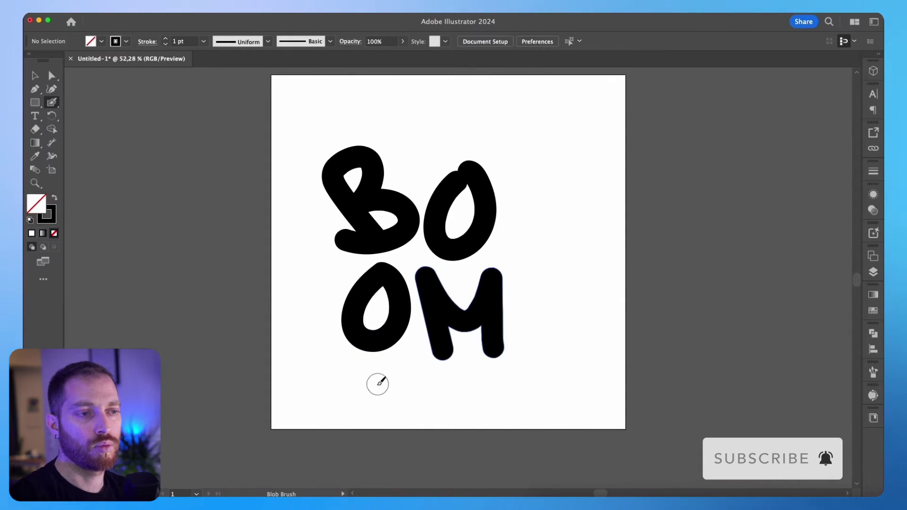
{"action": "left_click", "coordinate": [376, 384]}
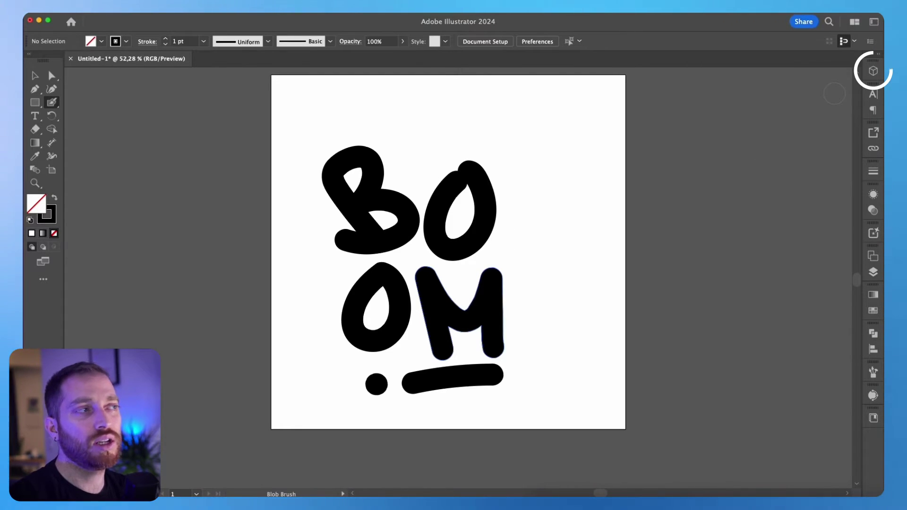
- Open the 3D and Materials settings and give all the hand-drawn lettering a grey fill with no stroke
{"action": "left_click", "coordinate": [874, 72]}
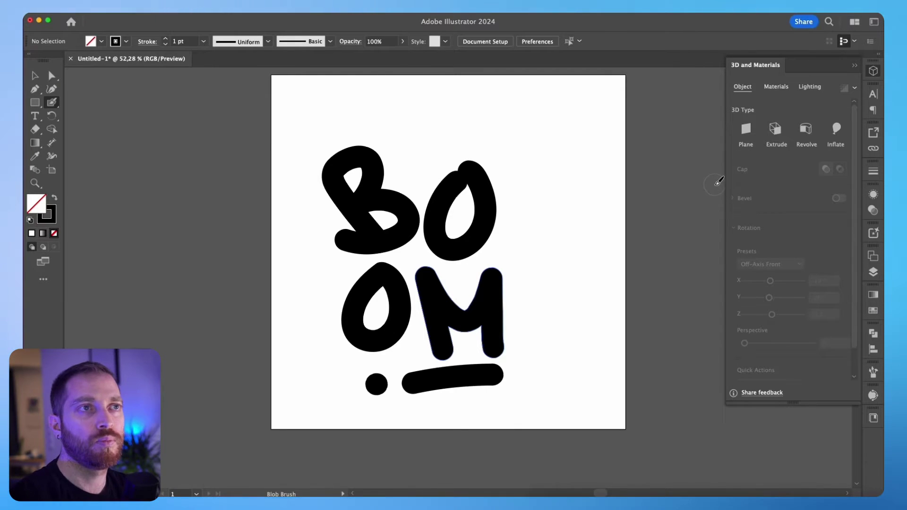
{"action": "key", "text": "v"}
{"action": "key", "text": "super+a"}
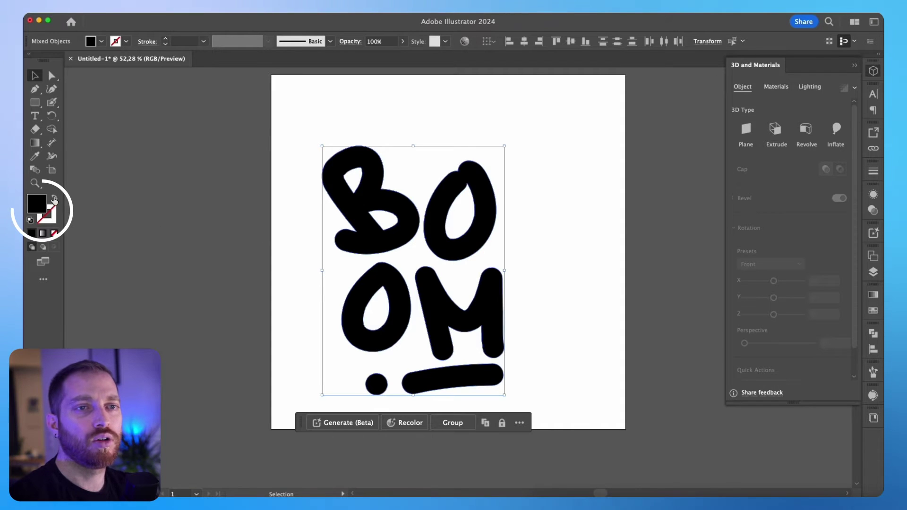
{"action": "key", "text": "super+shift+a"}
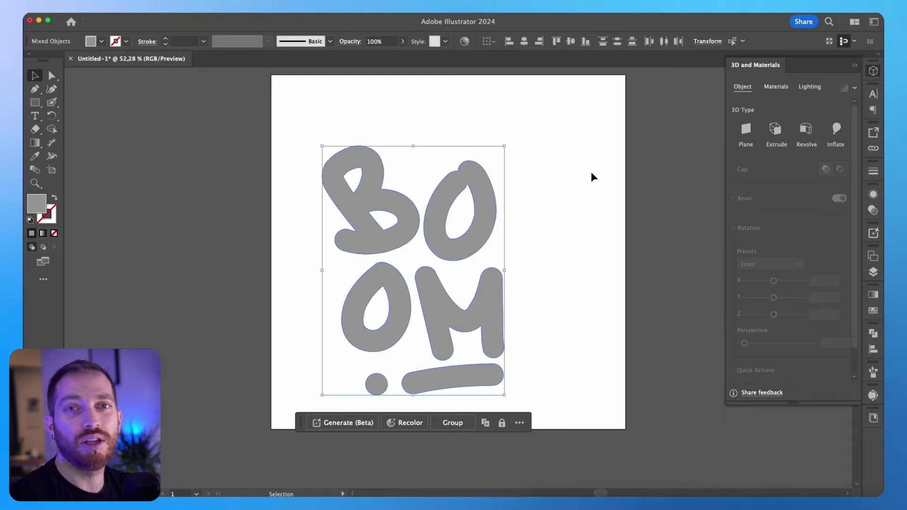
- Apply the 3D Inflate effect to the lettering, inflating both sides with a depth of 0 px
{"action": "left_click", "coordinate": [837, 130]}
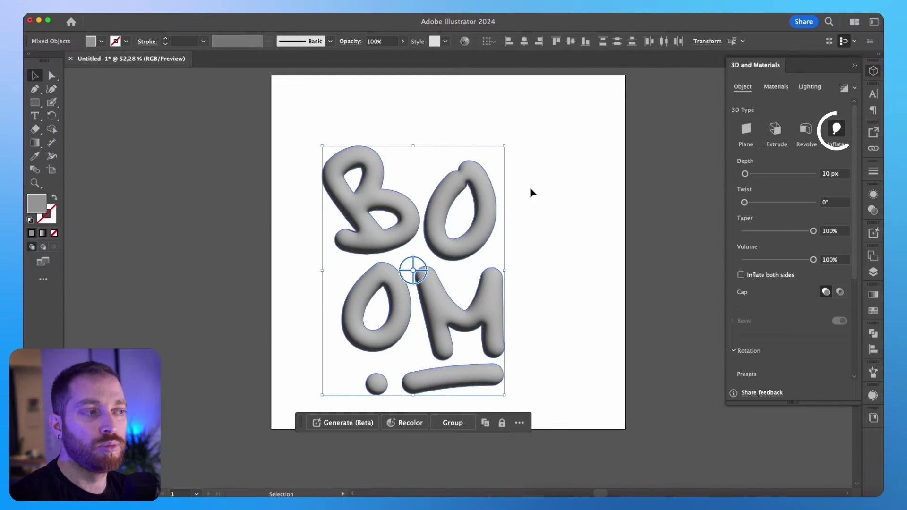
{"action": "left_click", "coordinate": [741, 275]}
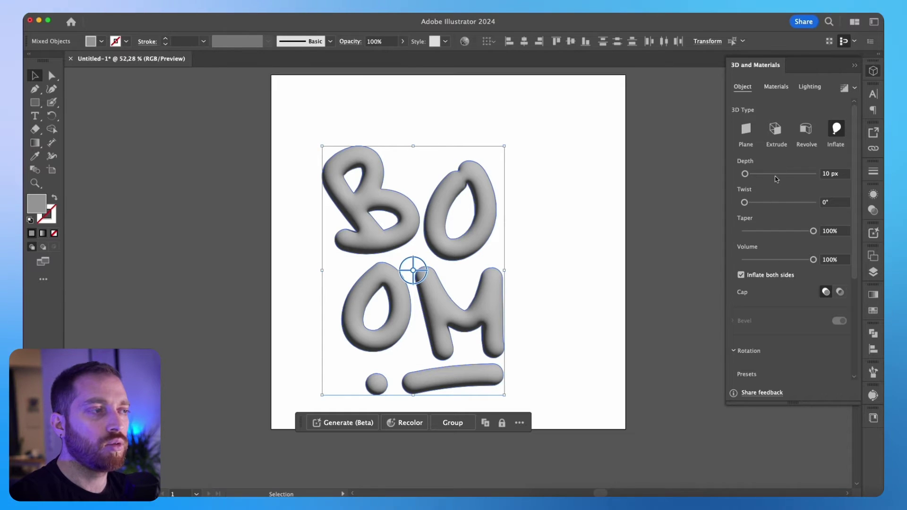
{"action": "left_click_drag", "start_coordinate": [745, 174], "coordinate": [741, 173]}
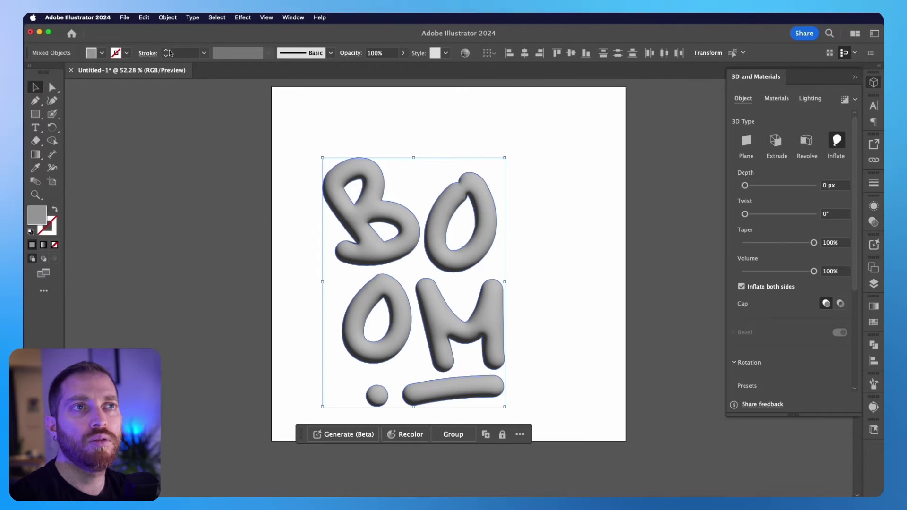
- Export the selected inflated lettering as an OBJ asset to the Desktop
{"action": "left_click", "coordinate": [125, 17]}
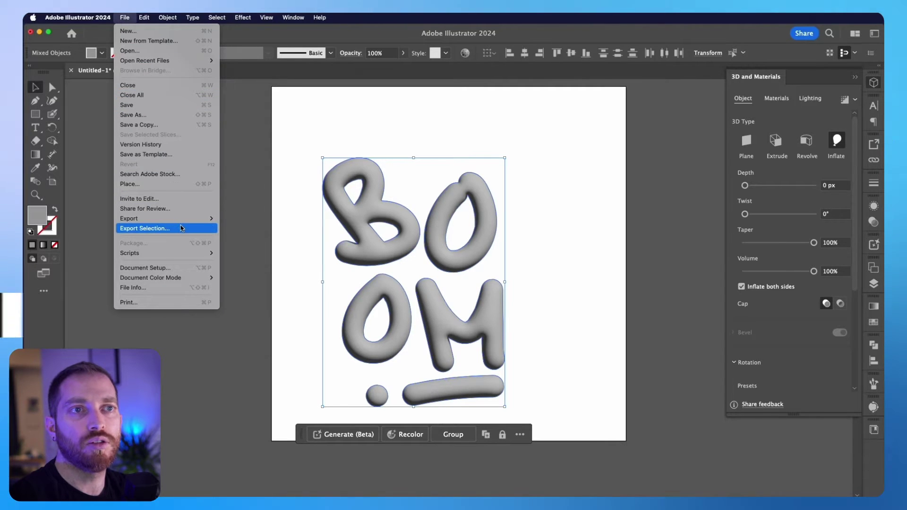
{"action": "left_click", "coordinate": [144, 229]}
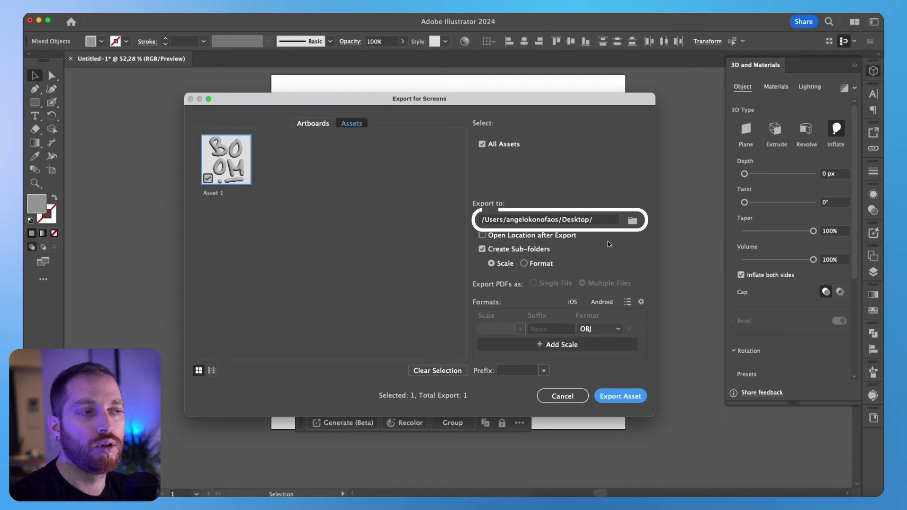
{"action": "left_click", "coordinate": [617, 329]}
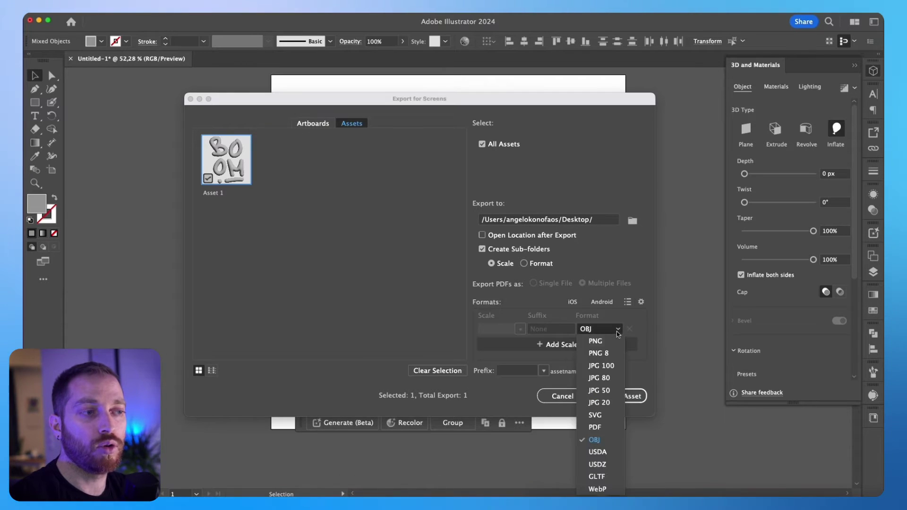
{"action": "left_click", "coordinate": [605, 440]}
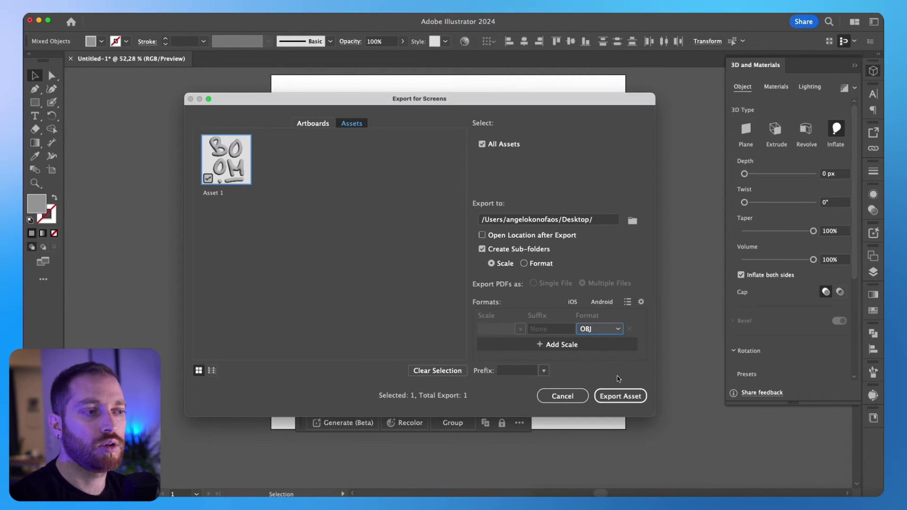
{"action": "left_click", "coordinate": [629, 400]}
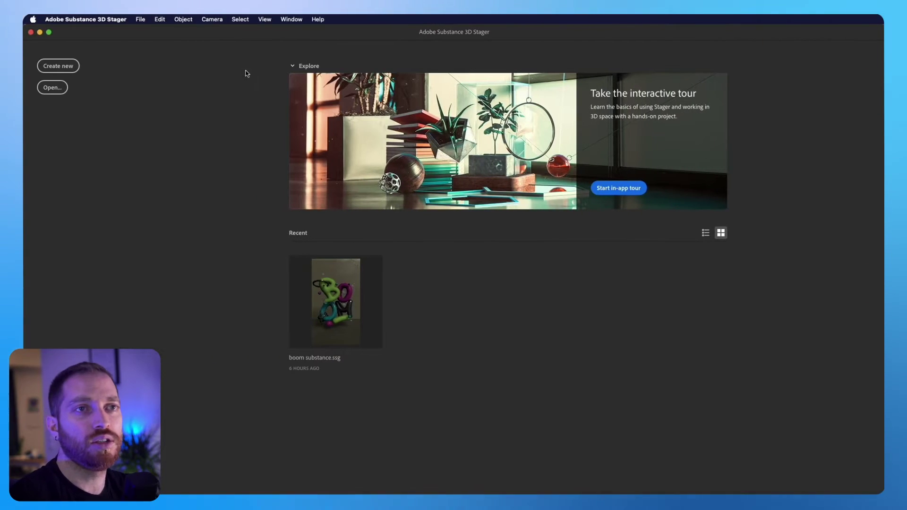
- In Substance 3D Stager, create a new scene and import the Asset 1.obj model with UV generation enabled
{"action": "left_click", "coordinate": [58, 65]}
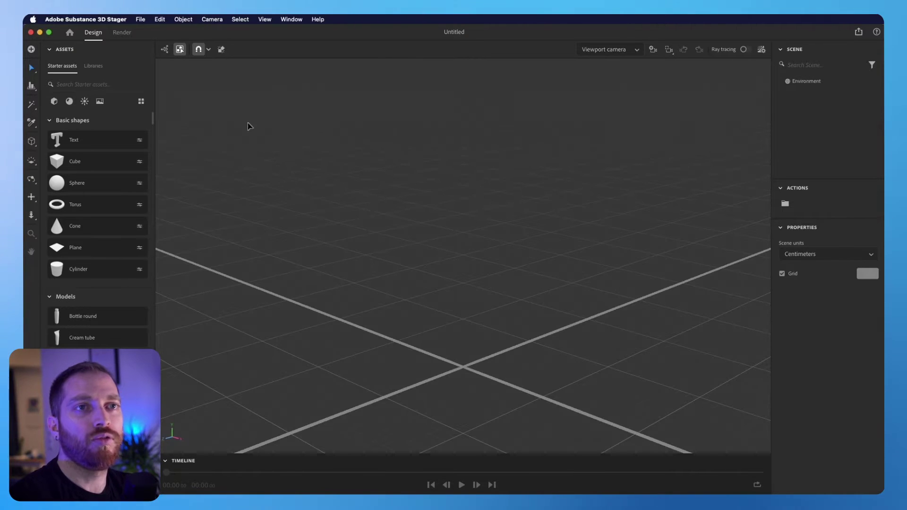
{"action": "left_click", "coordinate": [140, 19]}
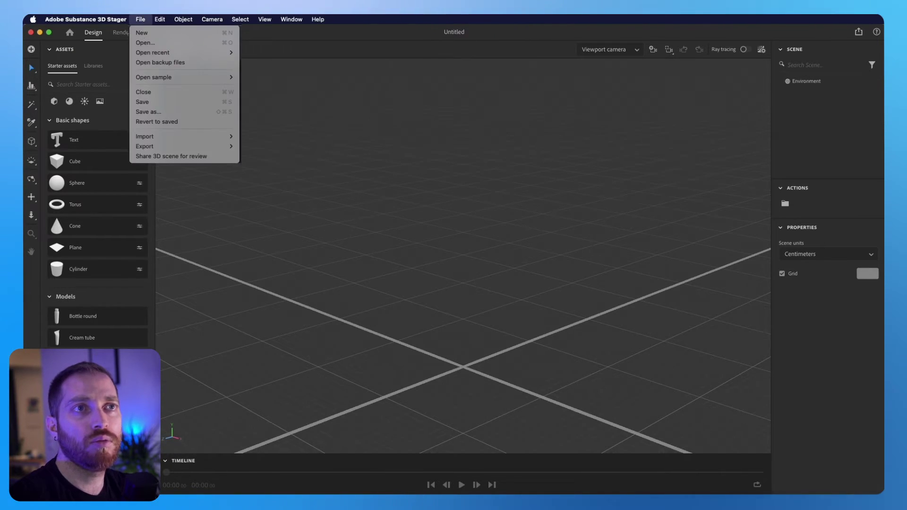
{"action": "mouse_move", "coordinate": [189, 136]}
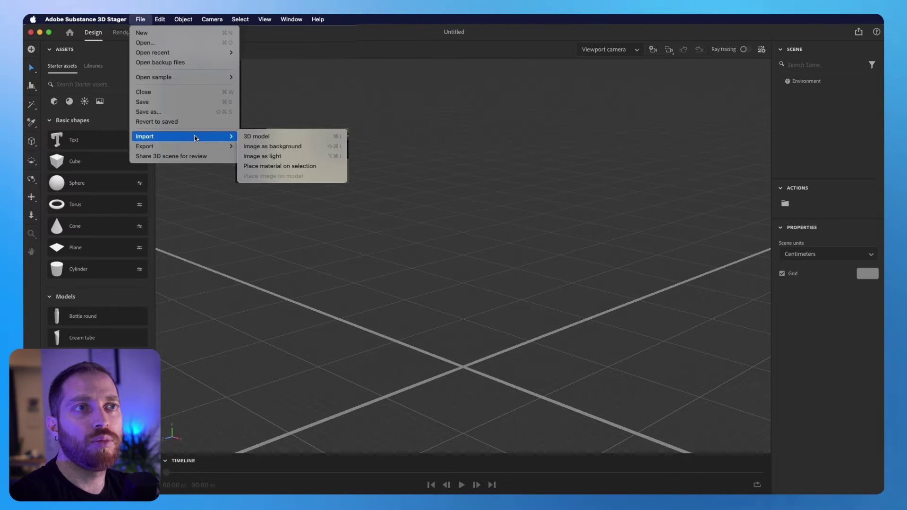
{"action": "left_click", "coordinate": [250, 137]}
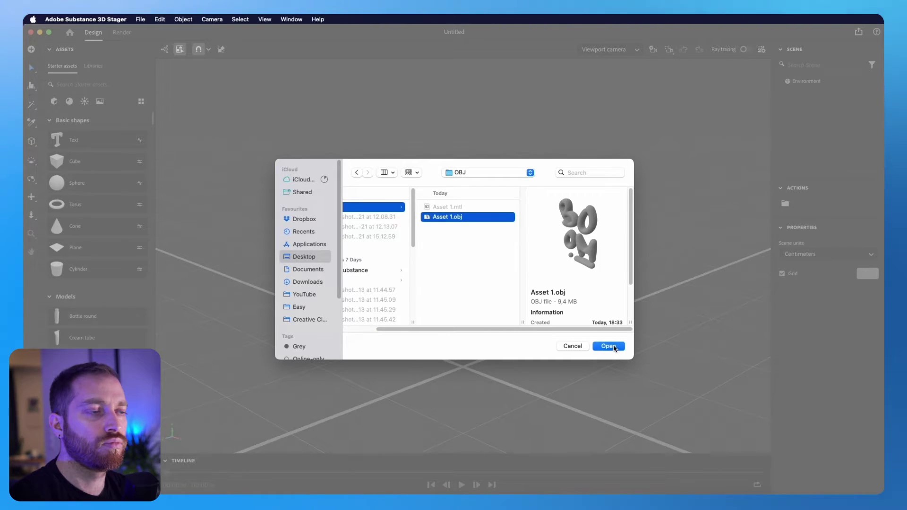
{"action": "left_click", "coordinate": [613, 348]}
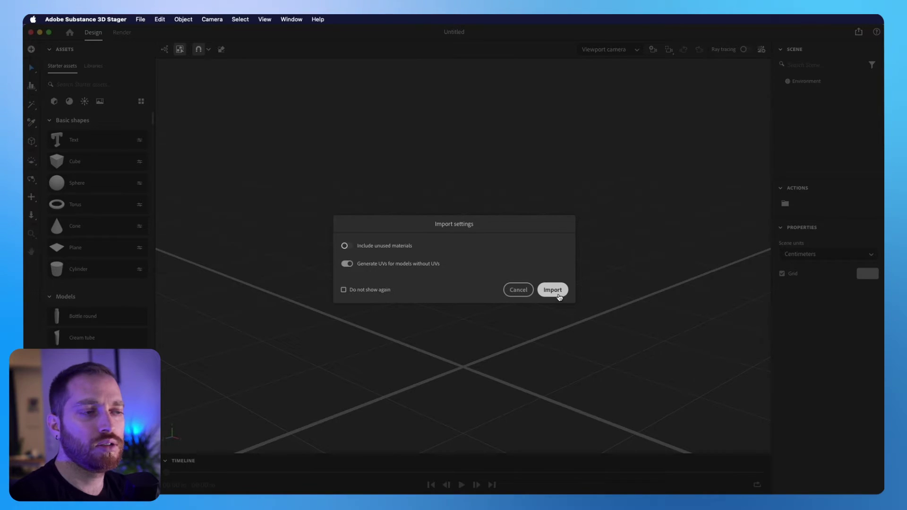
{"action": "left_click", "coordinate": [553, 290]}
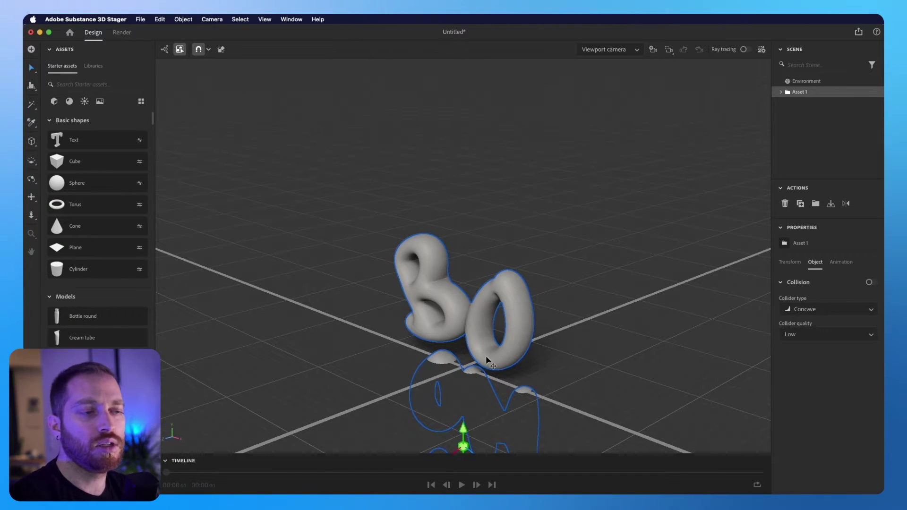
- Raise the imported lettering vertically until its lowest part sits about 2.3 cm above the ground grid
{"action": "left_click_drag", "start_coordinate": [463, 429], "coordinate": [467, 295]}
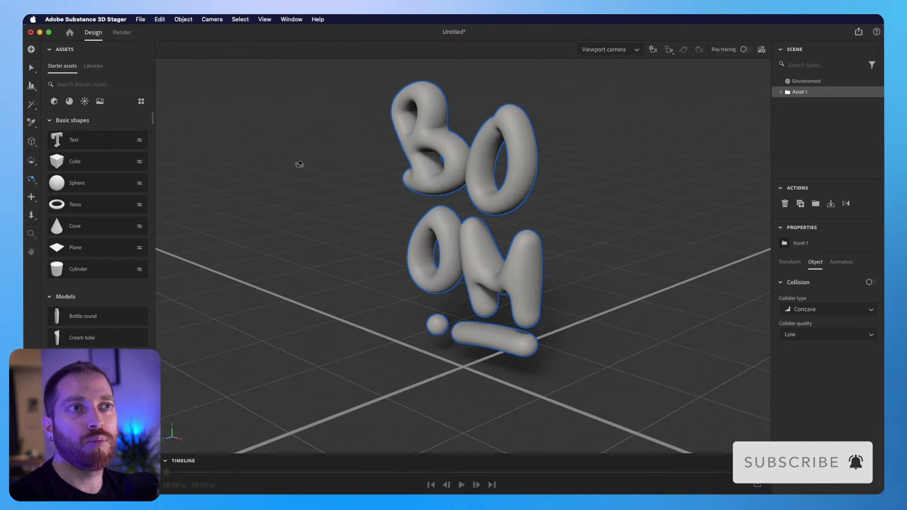
{"action": "left_click_drag", "start_coordinate": [300, 164], "coordinate": [515, 151]}
{"action": "key", "text": "2"}
{"action": "key", "text": "v"}
{"action": "key", "text": "3"}
{"action": "key", "text": "v"}
{"action": "key", "text": "1"}
{"action": "key", "text": "v"}
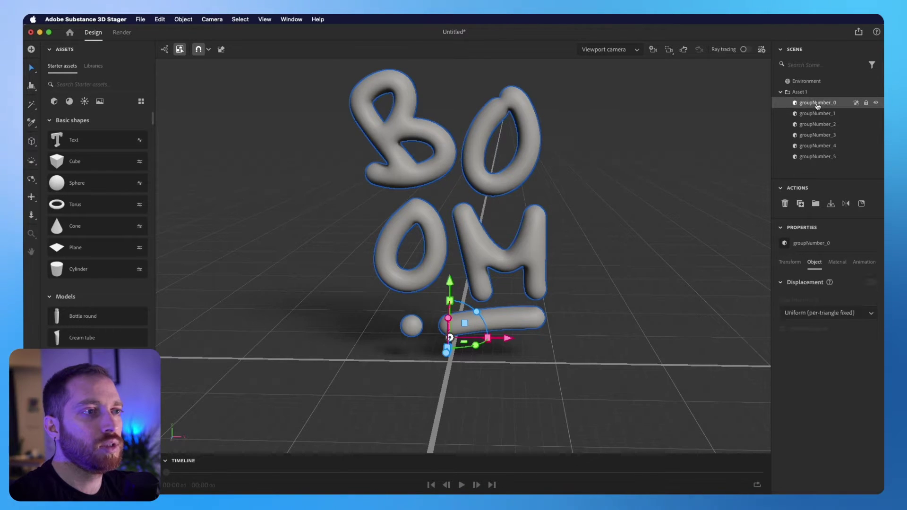
- Rename the six parts of Asset 1 as underline, sphere 1, m, o down, o up and b
{"action": "left_click", "coordinate": [817, 105]}
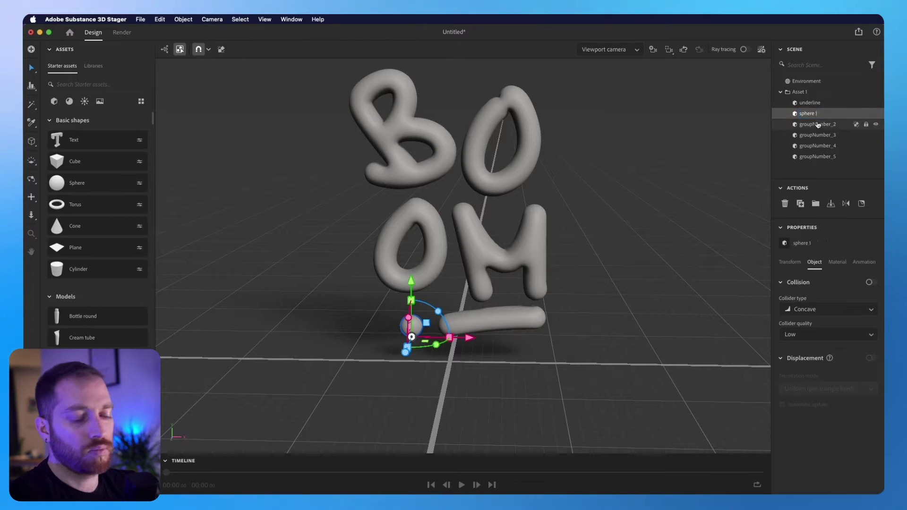
{"action": "left_click", "coordinate": [817, 135]}
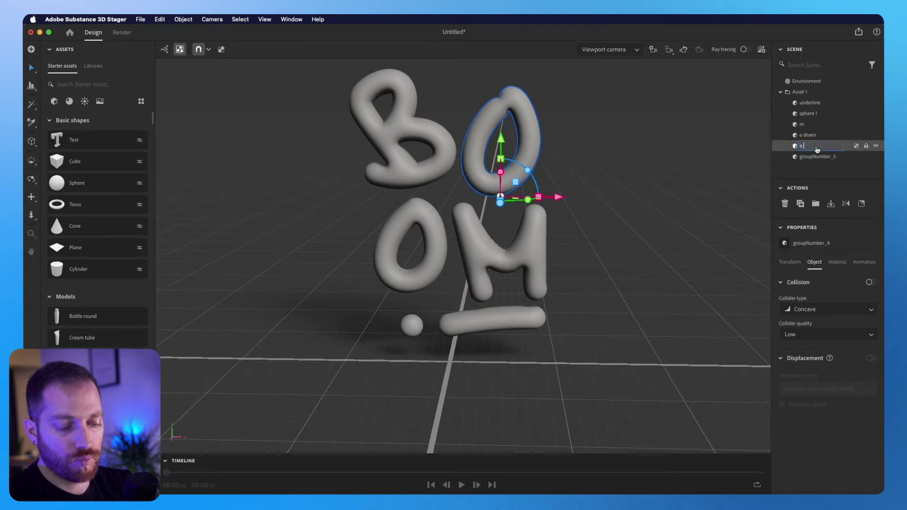
{"action": "left_click", "coordinate": [815, 155]}
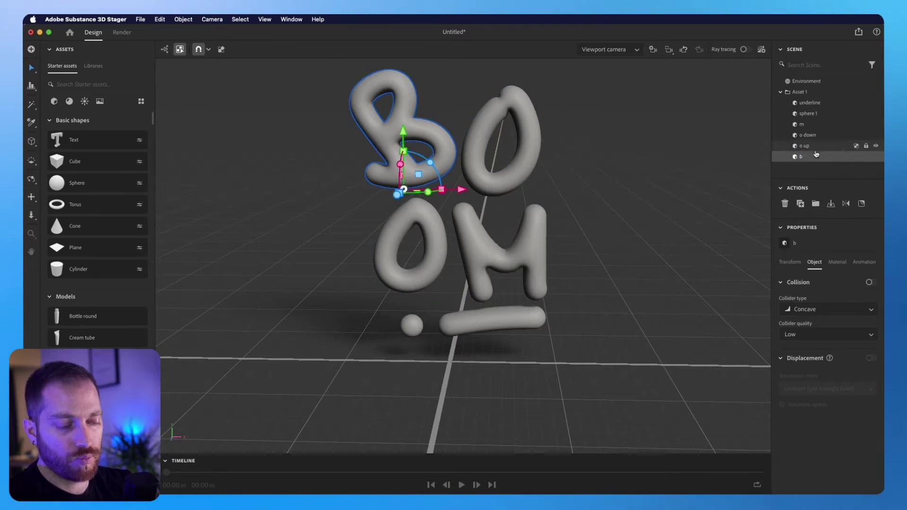
- Move all six renamed parts out of the Asset 1 group and delete the empty group
{"action": "left_click", "coordinate": [810, 103], "text": "shift"}
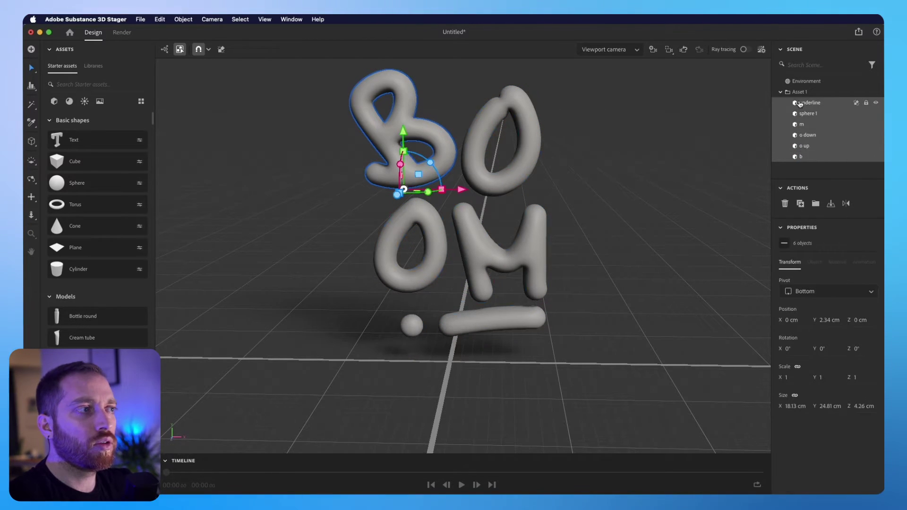
{"action": "left_click_drag", "start_coordinate": [810, 102], "coordinate": [799, 89]}
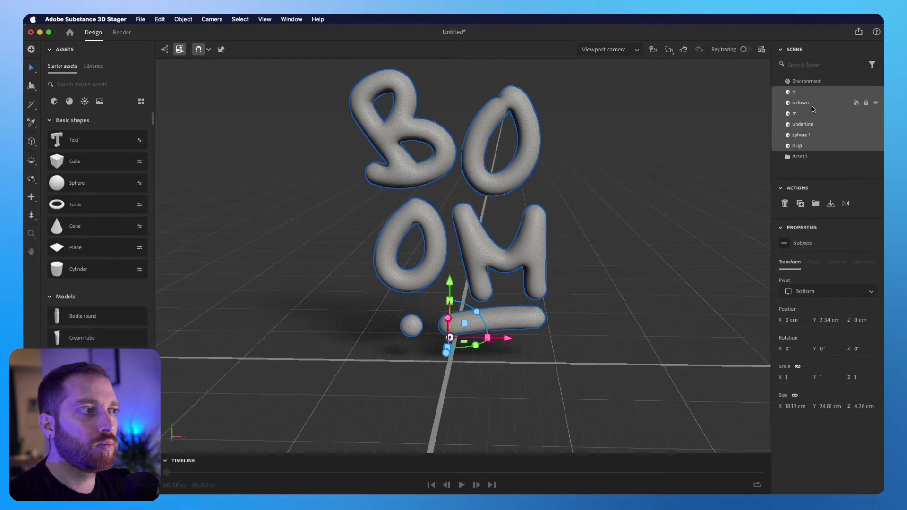
{"action": "left_click", "coordinate": [817, 157]}
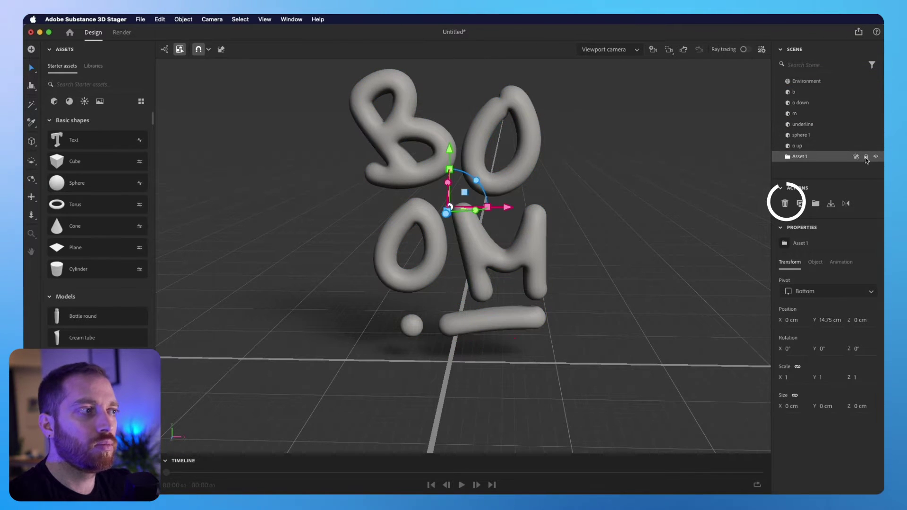
{"action": "left_click", "coordinate": [786, 204]}
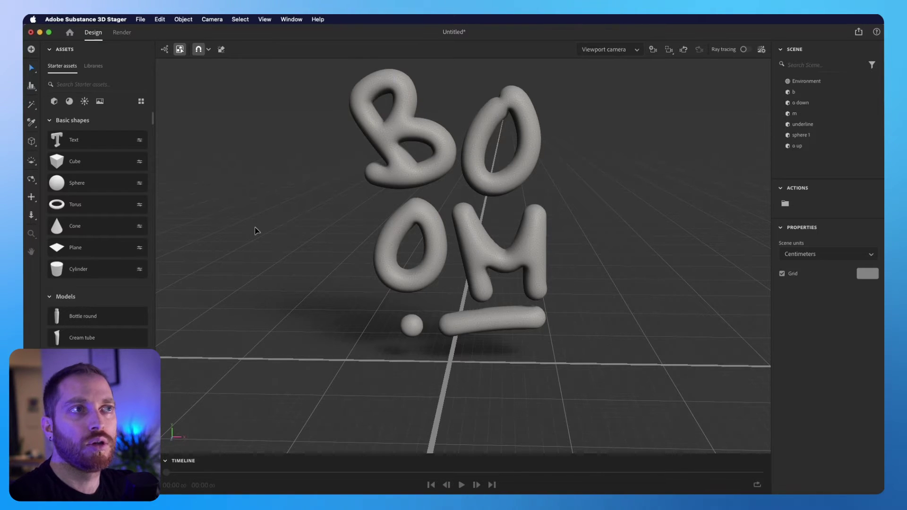
- Add a basic Plane under the lettering and set its width and length to 50 cm each
{"action": "left_click", "coordinate": [118, 250]}
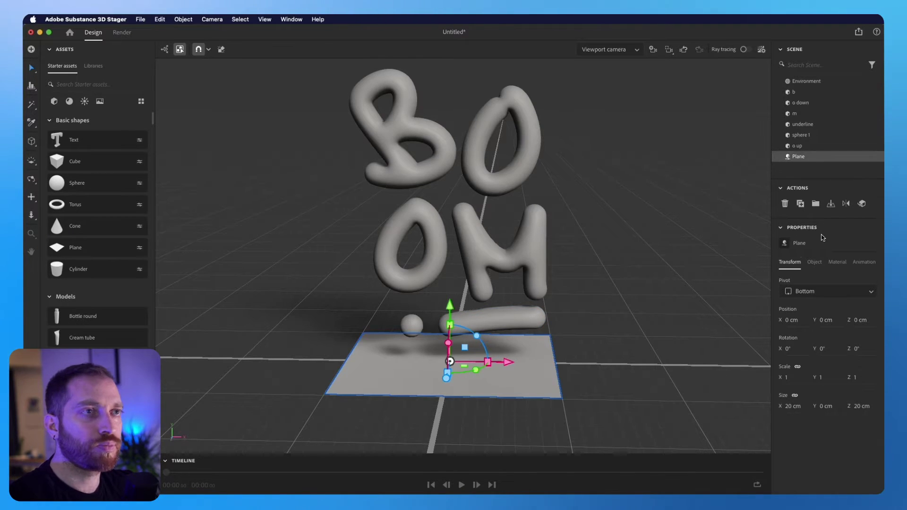
{"action": "left_click", "coordinate": [815, 263]}
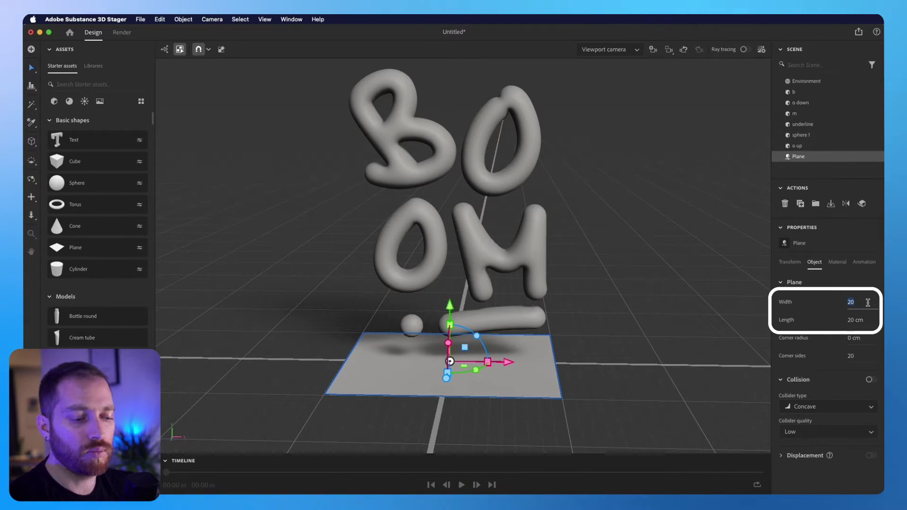
{"action": "type", "text": "50"}
{"action": "key", "text": "Return"}
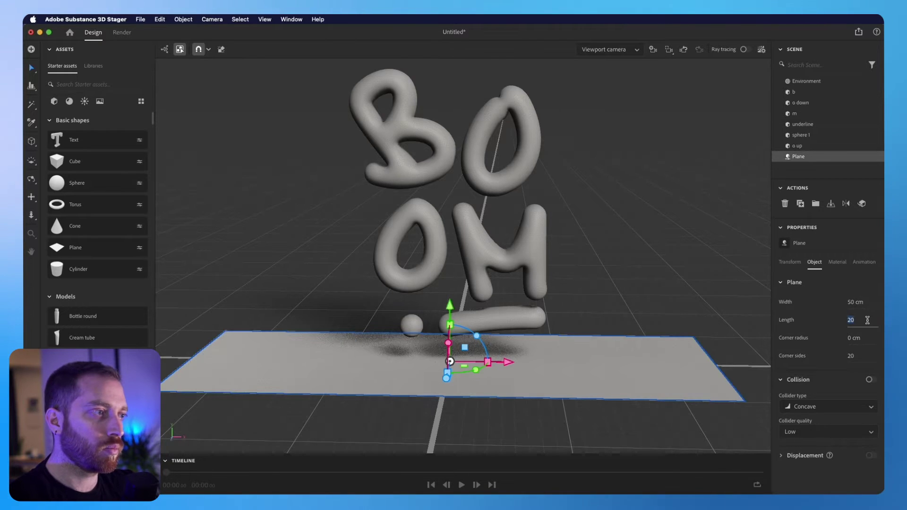
{"action": "left_click", "coordinate": [856, 321]}
{"action": "type", "text": "50"}
{"action": "key", "text": "Return"}
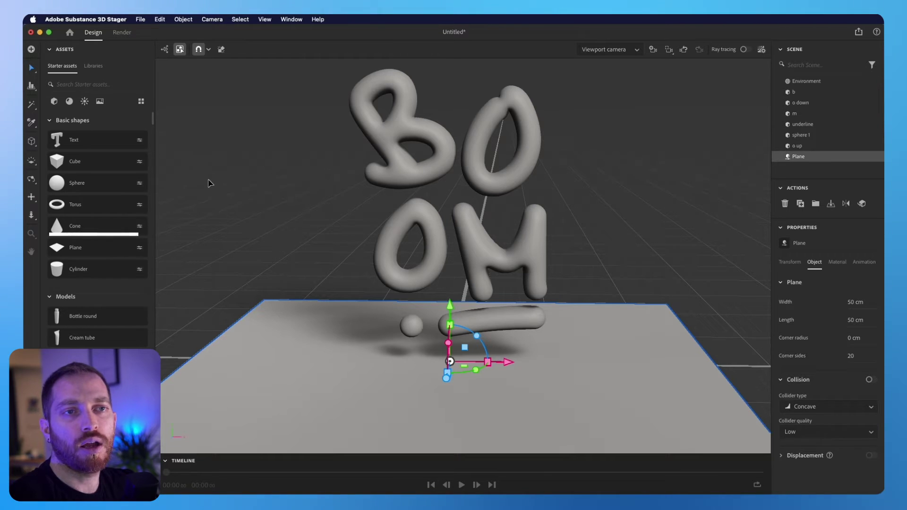
- Add a second basic Plane to the scene and stand it upright with an X rotation of 90°
{"action": "left_click", "coordinate": [97, 248]}
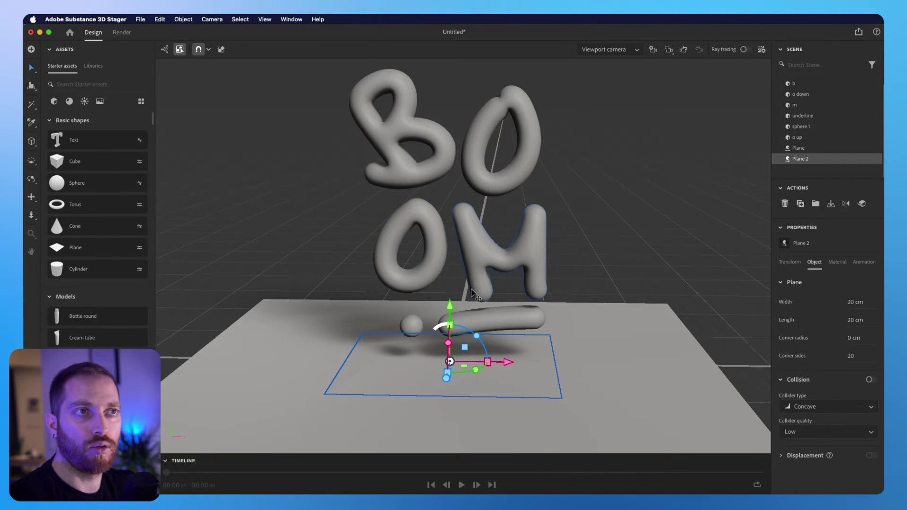
{"action": "left_click_drag", "start_coordinate": [449, 343], "coordinate": [450, 367]}
{"action": "left_click", "coordinate": [789, 262]}
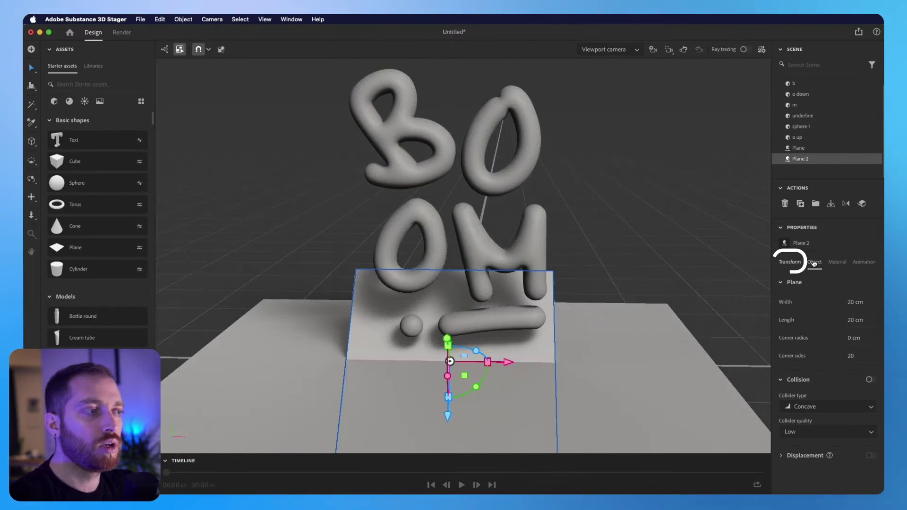
{"action": "left_click", "coordinate": [793, 264]}
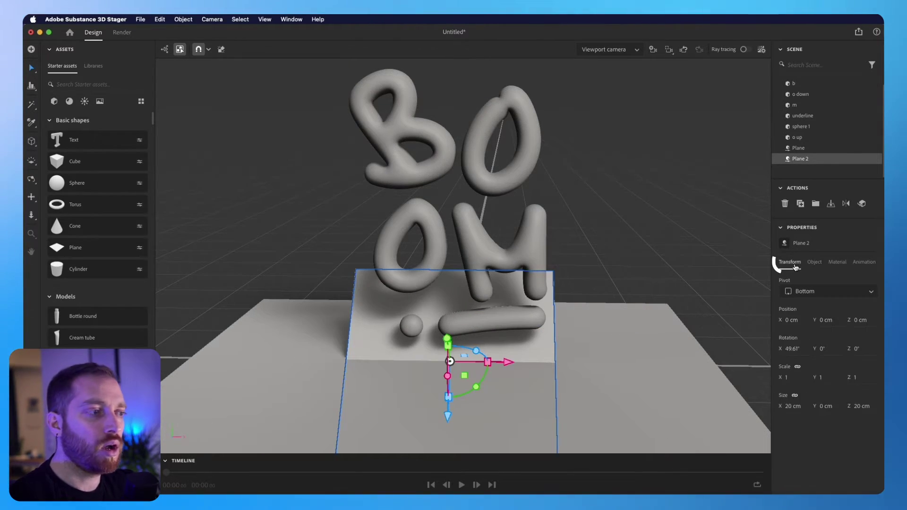
{"action": "left_click", "coordinate": [792, 348]}
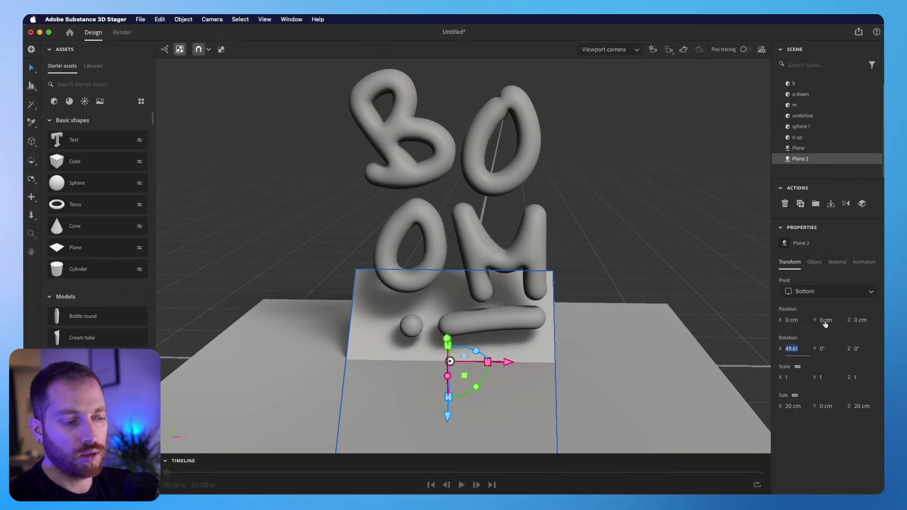
{"action": "type", "text": "90"}
{"action": "key", "text": "Return"}
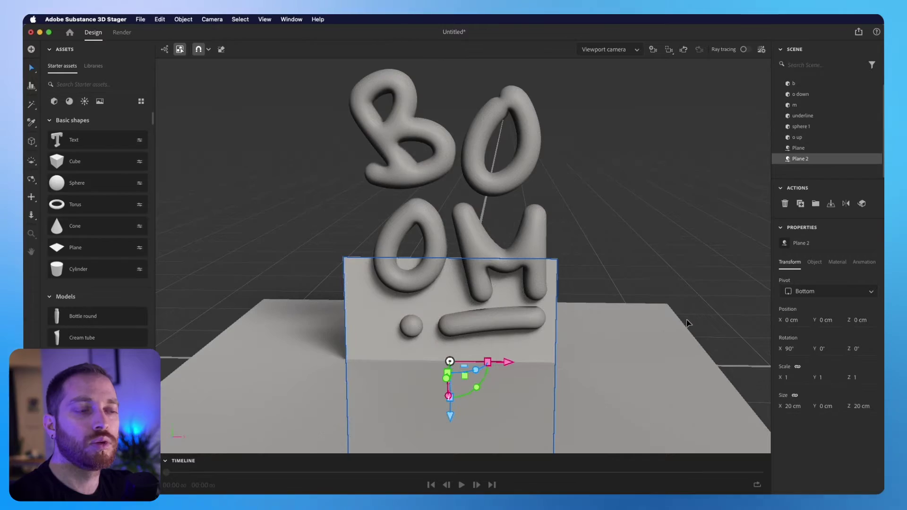
- Resize the upright plane to 50 cm width and length and position it as a back wall behind the lettering
{"action": "left_click_drag", "start_coordinate": [449, 415], "coordinate": [443, 236]}
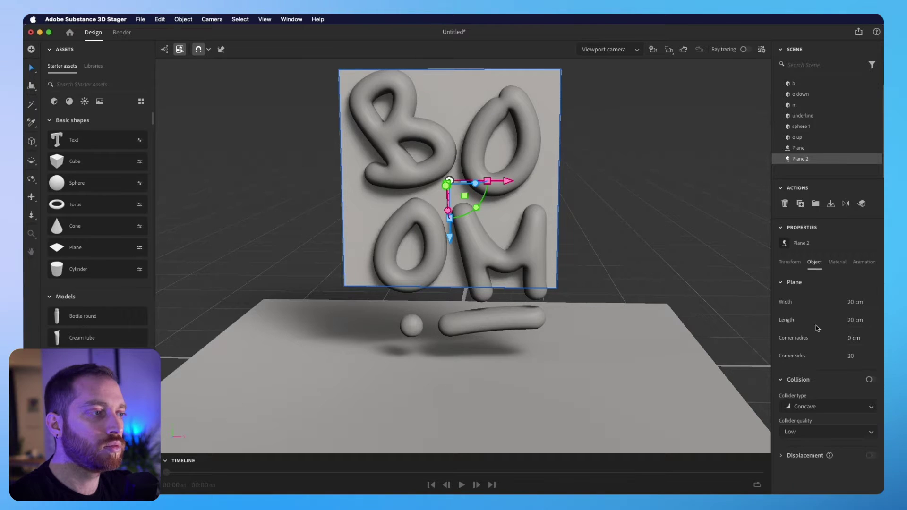
{"action": "type", "text": "30"}
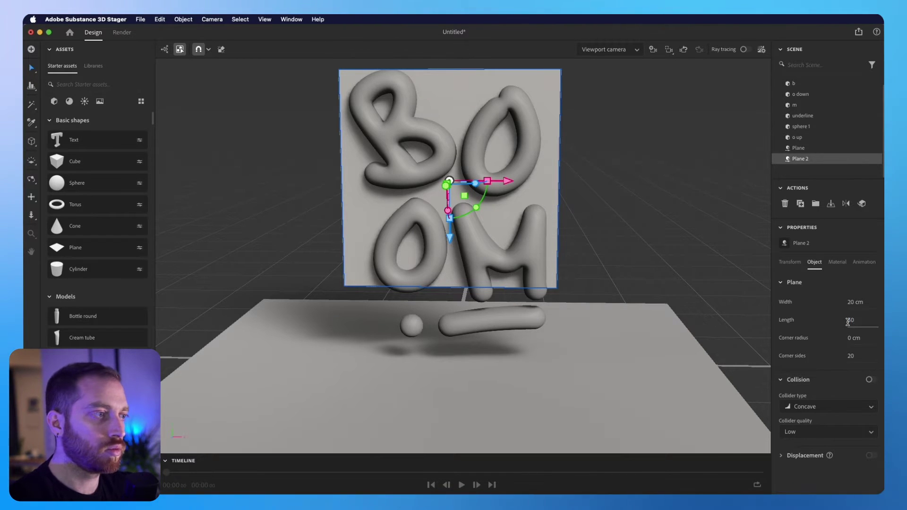
{"action": "left_click", "coordinate": [852, 304]}
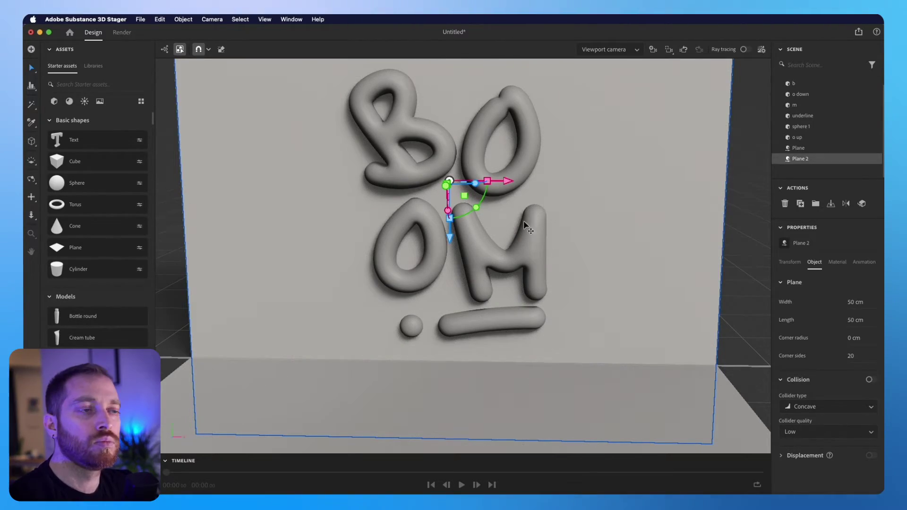
{"action": "left_click_drag", "start_coordinate": [447, 188], "coordinate": [462, 173]}
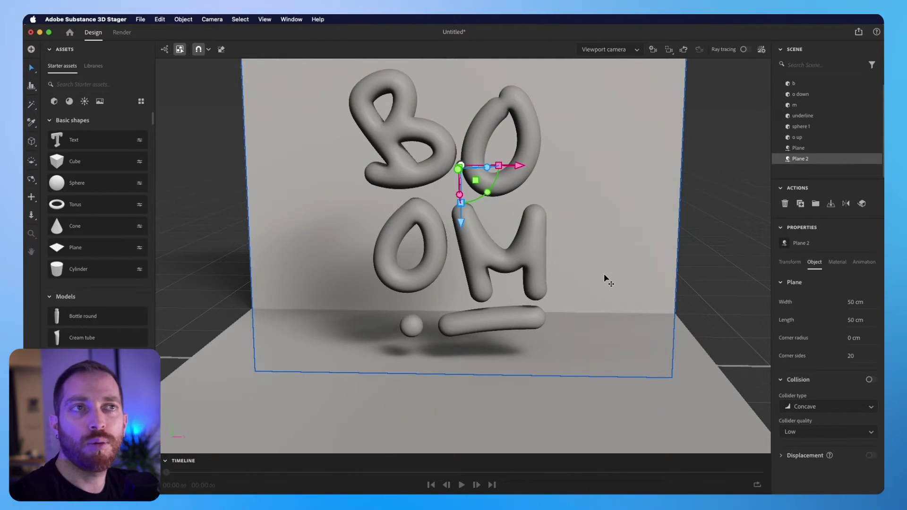
- Add a camera to the scene, leave it to orbit around the lettering in the viewport, and return to the camera view
{"action": "left_click", "coordinate": [652, 51]}
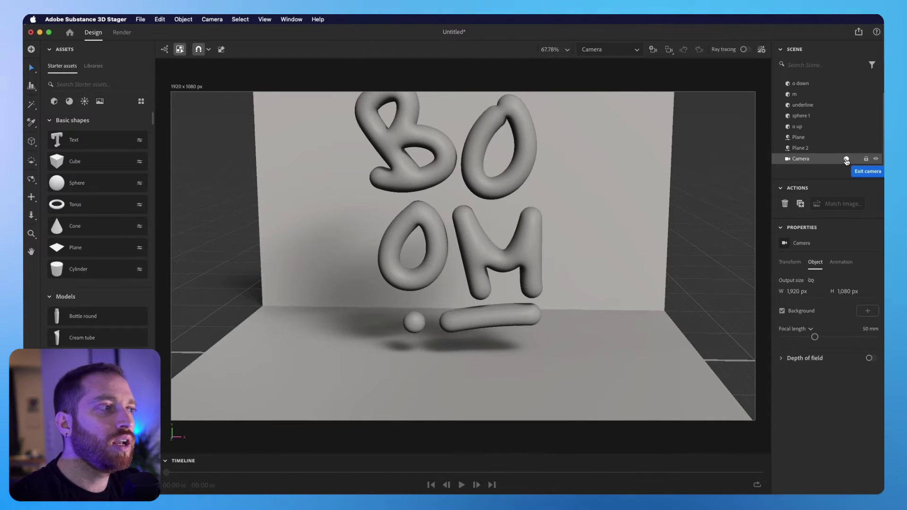
{"action": "left_click", "coordinate": [846, 160]}
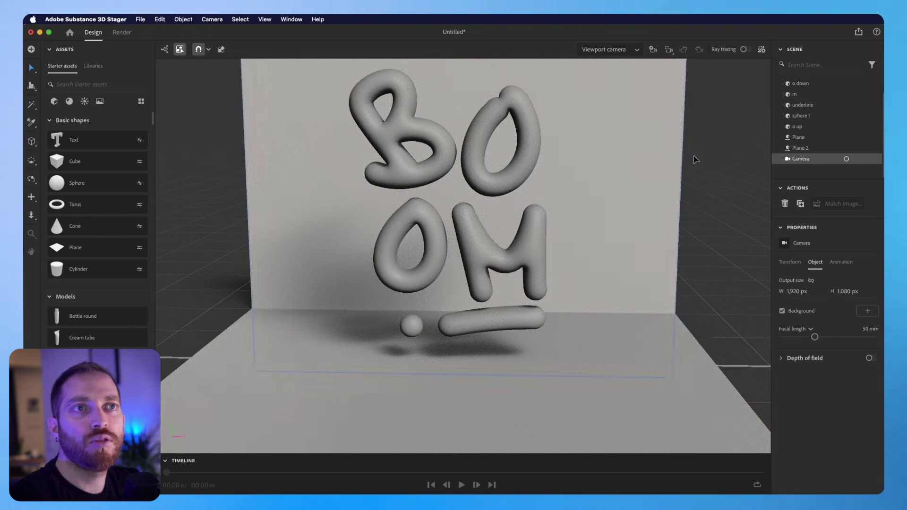
{"action": "left_click", "coordinate": [529, 218]}
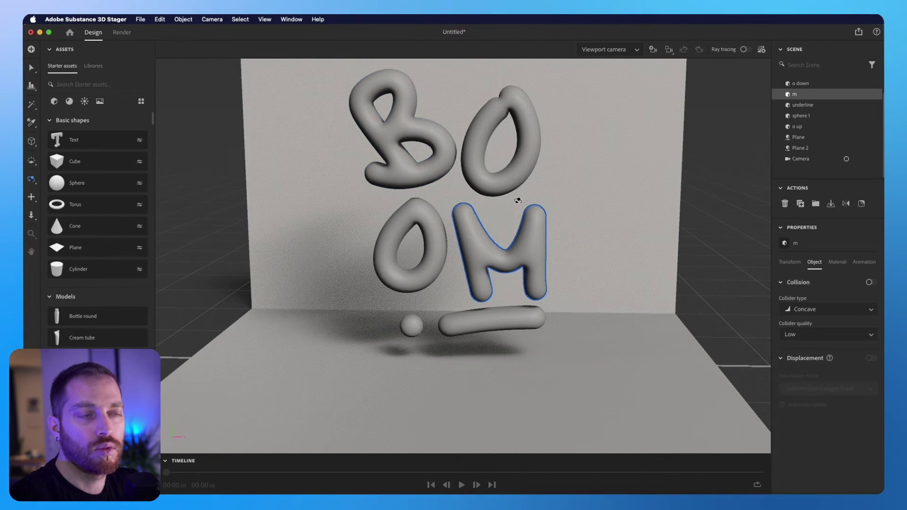
{"action": "left_click_drag", "start_coordinate": [521, 199], "coordinate": [611, 227]}
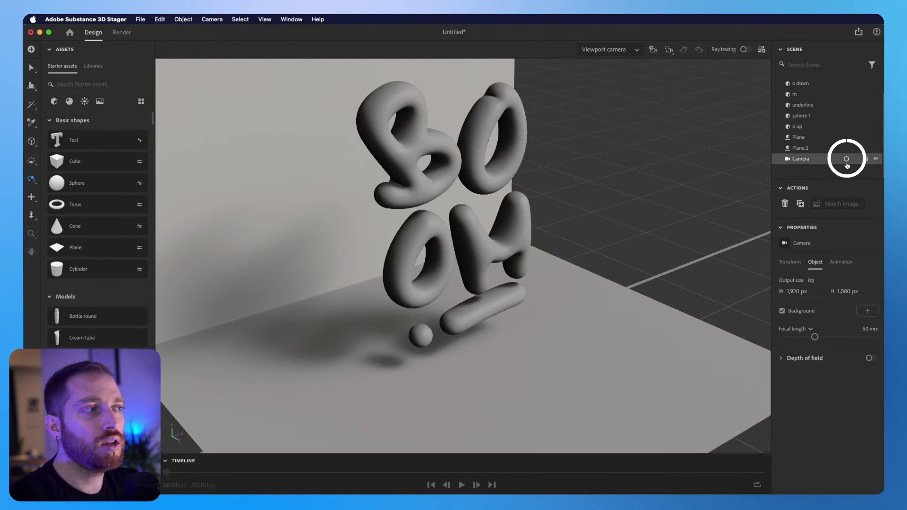
{"action": "left_click", "coordinate": [846, 159]}
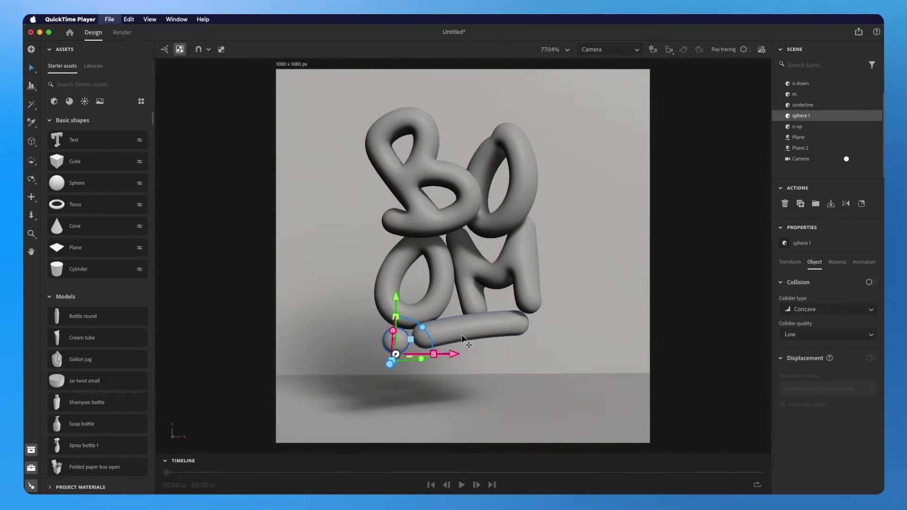
- Apply the Plasticine clay material to both the back wall plane and the floor plane
{"action": "left_click", "coordinate": [808, 93], "text": "shift"}
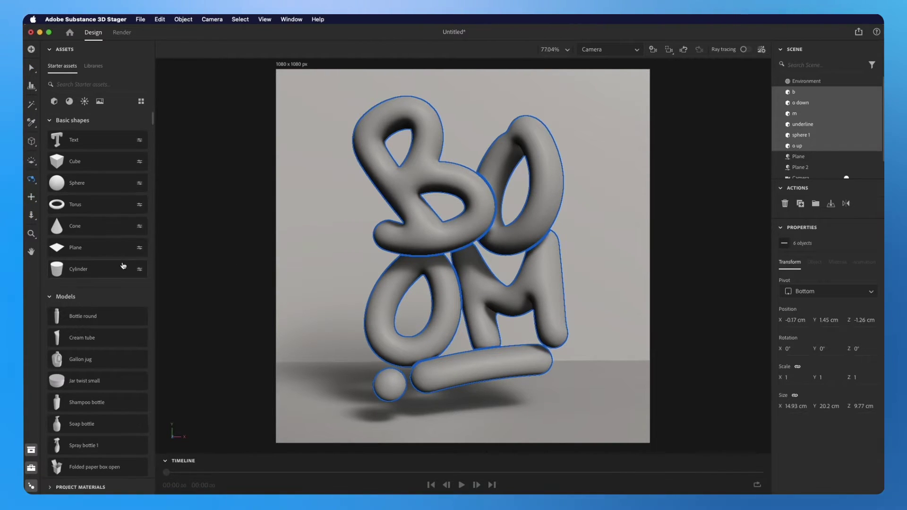
{"action": "mouse_move", "coordinate": [123, 266]}
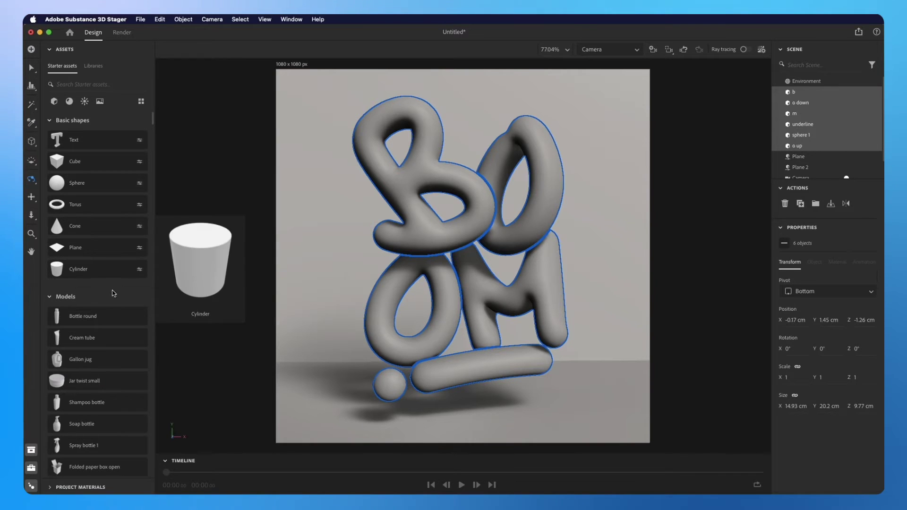
{"action": "mouse_move", "coordinate": [137, 317]}
{"action": "left_click", "coordinate": [99, 291]}
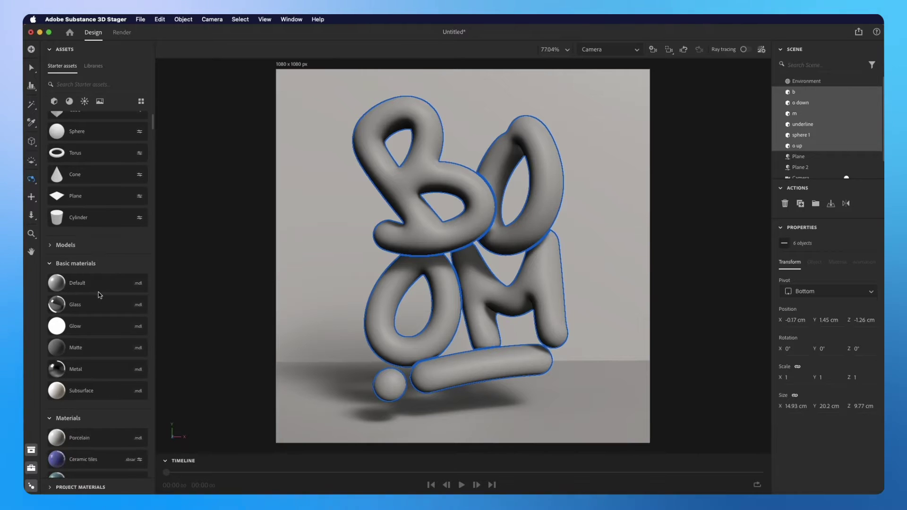
{"action": "scroll", "coordinate": [99, 294], "scroll_direction": "down", "scroll_amount": 2}
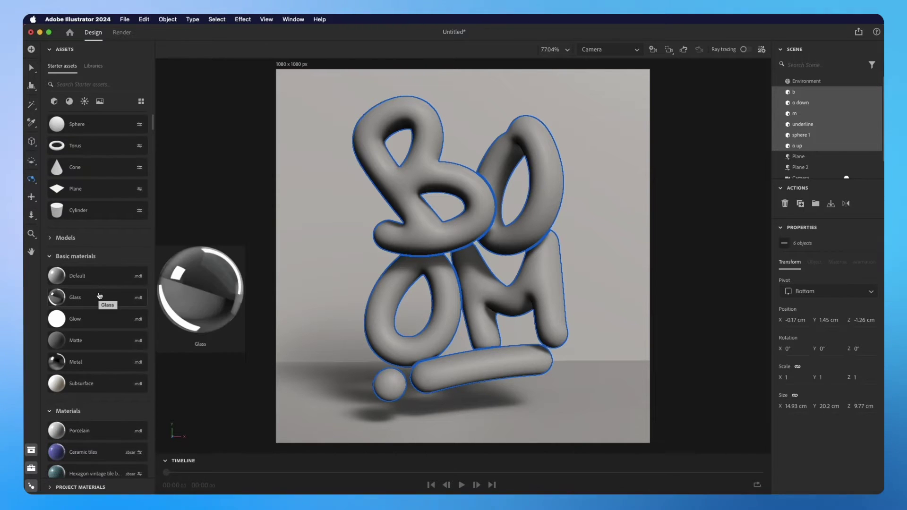
{"action": "scroll", "coordinate": [99, 297], "scroll_direction": "down", "scroll_amount": 10}
{"action": "mouse_move", "coordinate": [116, 286]}
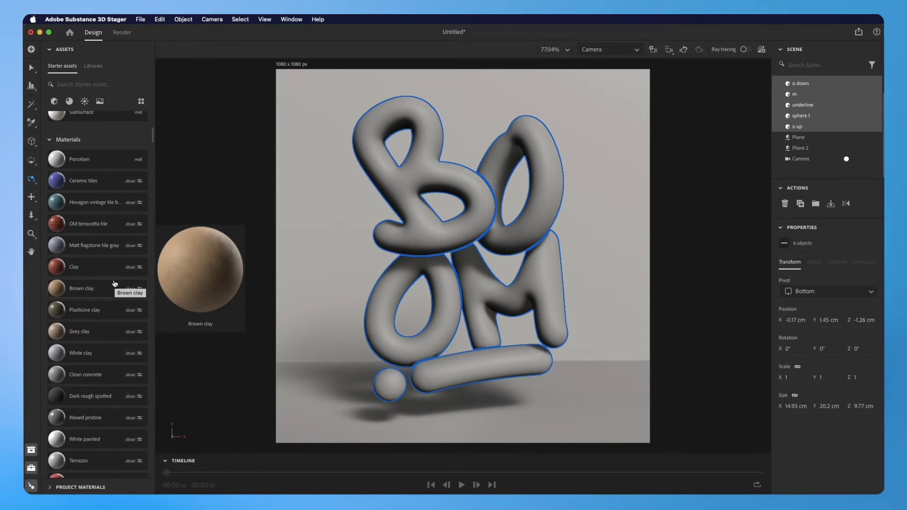
{"action": "mouse_move", "coordinate": [104, 302]}
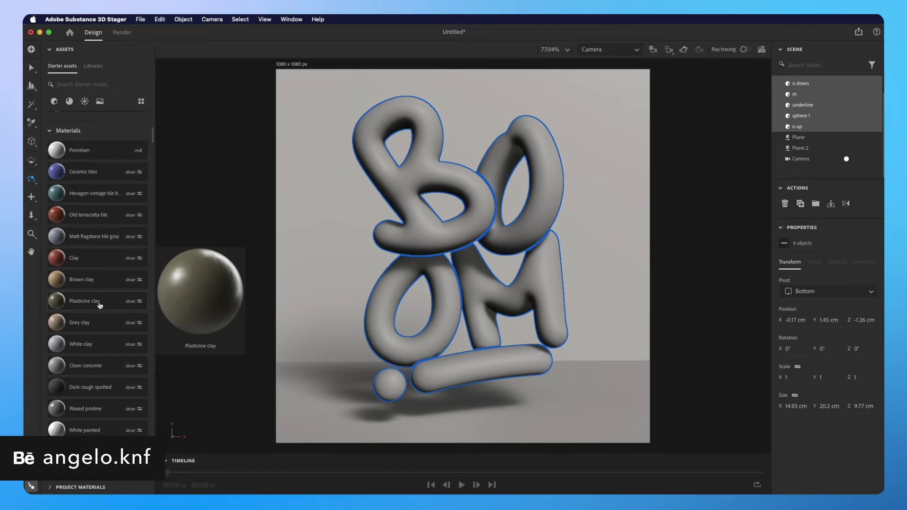
{"action": "left_click_drag", "start_coordinate": [100, 305], "coordinate": [311, 253]}
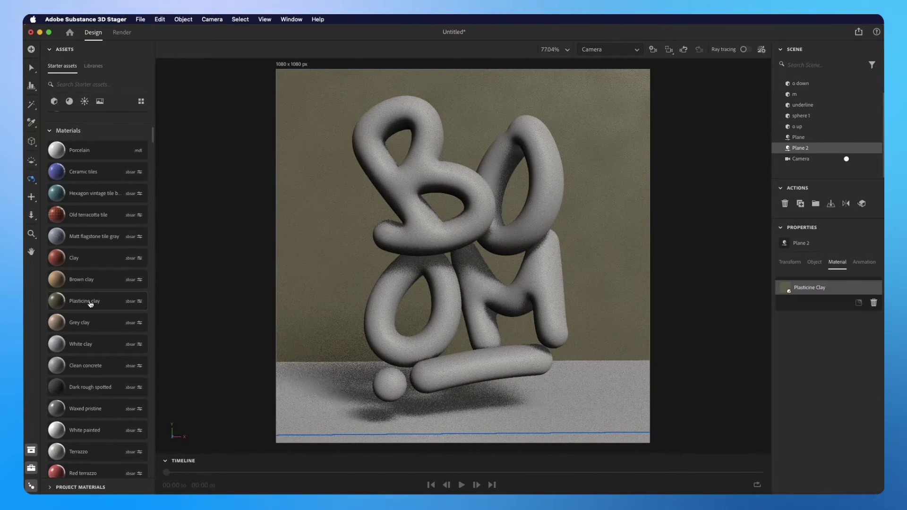
{"action": "left_click_drag", "start_coordinate": [91, 304], "coordinate": [333, 395]}
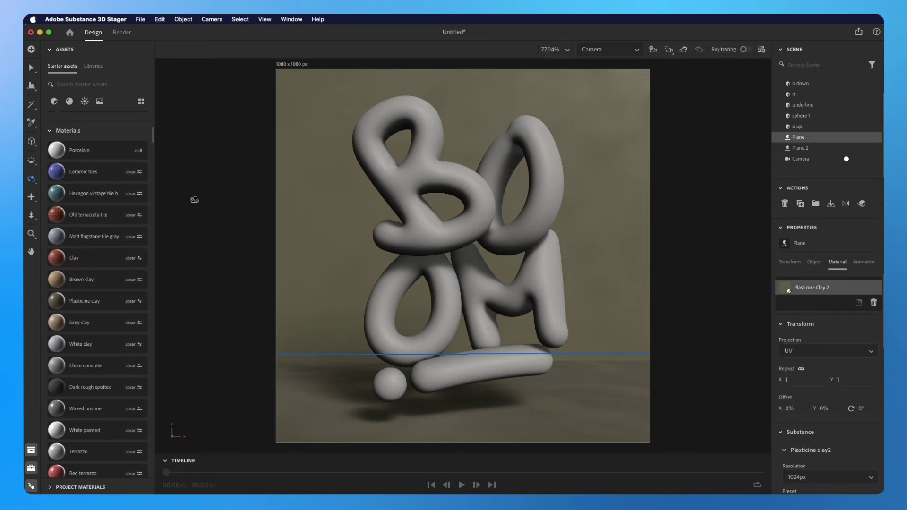
- Darken the floor plane's Plasticine clay colour to RGB 74, 70, 55 and deselect the plane
{"action": "key", "text": "v"}
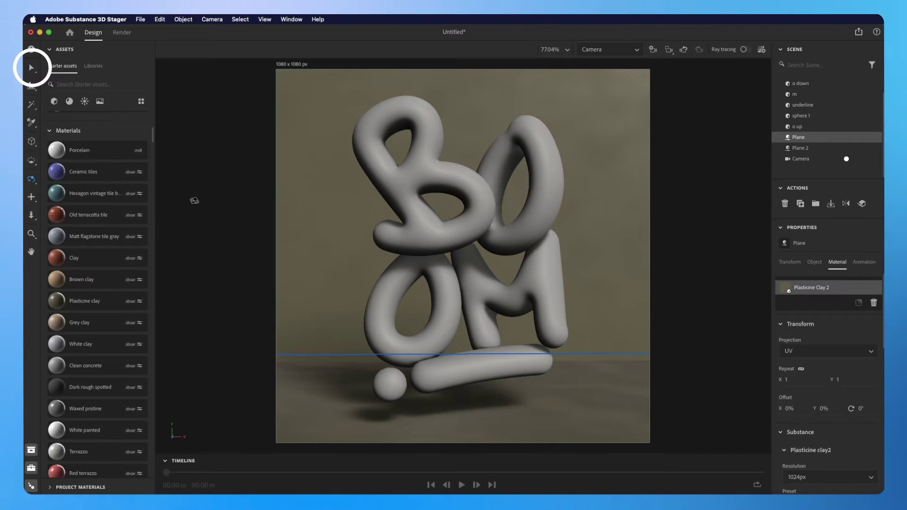
{"action": "left_click", "coordinate": [514, 415]}
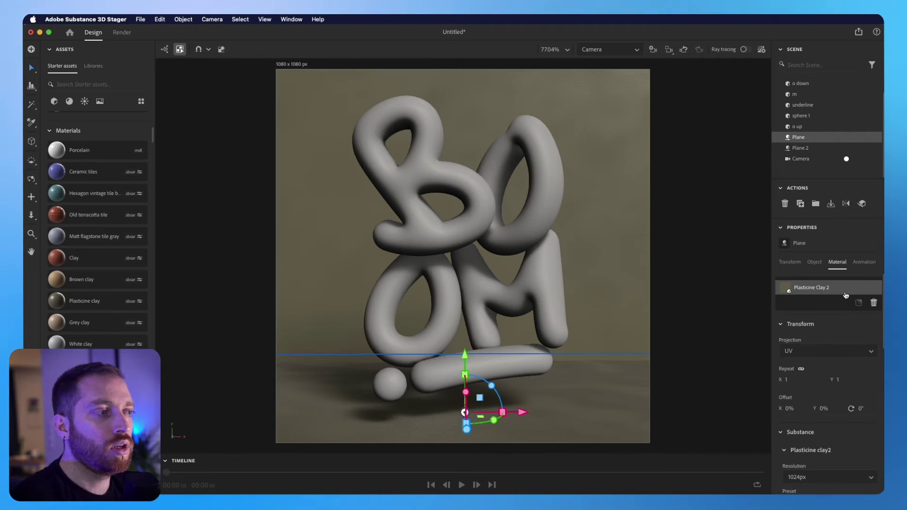
{"action": "scroll", "coordinate": [862, 375], "scroll_direction": "down", "scroll_amount": 2}
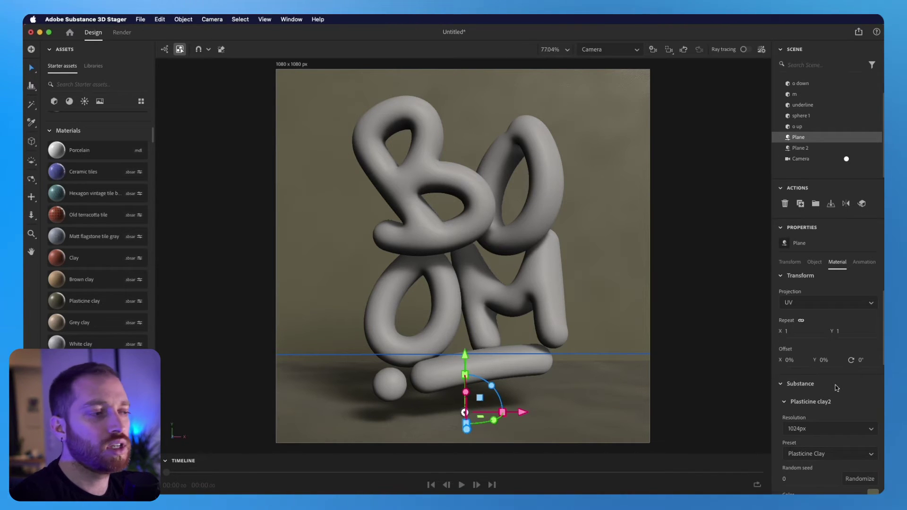
{"action": "scroll", "coordinate": [833, 397], "scroll_direction": "down", "scroll_amount": 3}
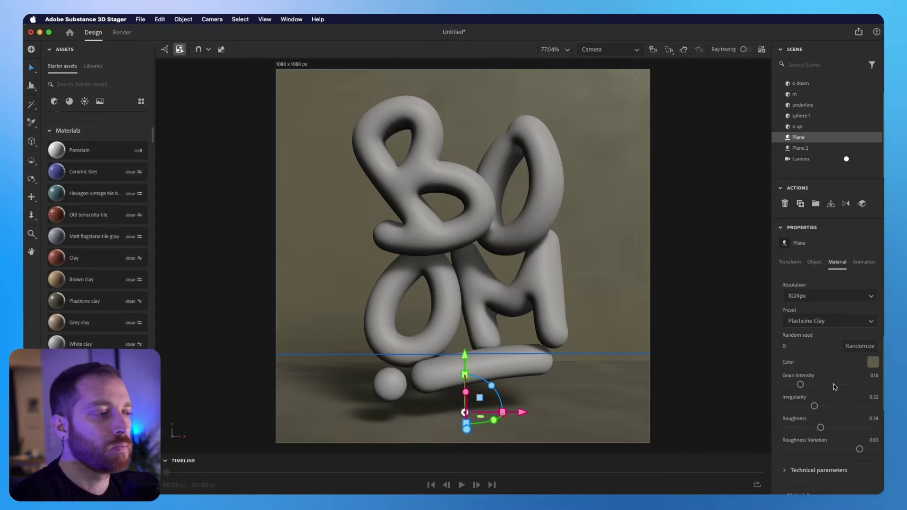
{"action": "left_click", "coordinate": [873, 363]}
{"action": "left_click_drag", "start_coordinate": [770, 355], "coordinate": [774, 366]}
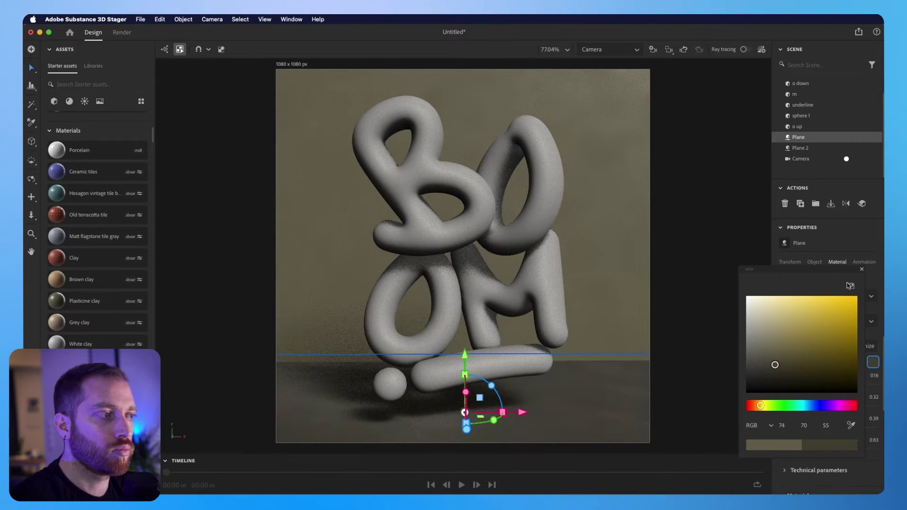
{"action": "left_click", "coordinate": [862, 269]}
{"action": "left_click", "coordinate": [686, 312]}
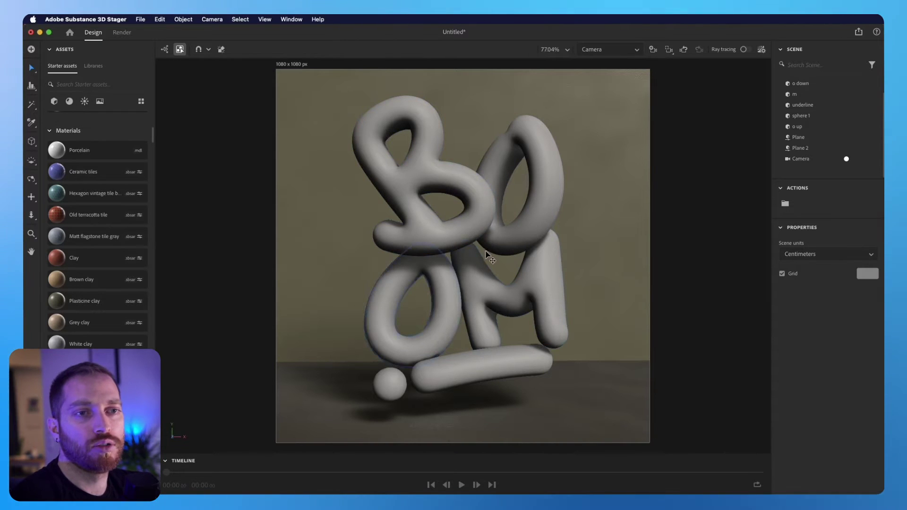
- Apply the Clay material to the letter b and change its colour to green, RGB 70, 163, 62
{"action": "key", "text": "super+Tab"}
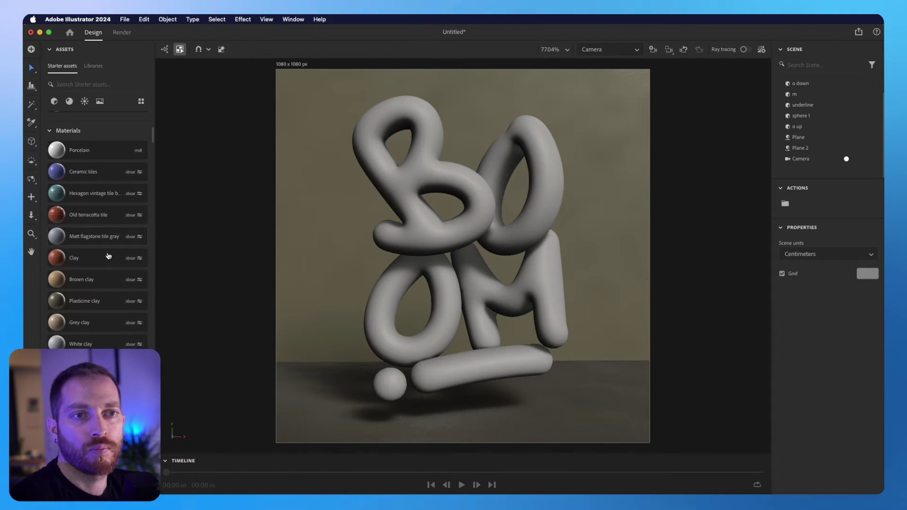
{"action": "left_click_drag", "start_coordinate": [167, 281], "coordinate": [406, 198]}
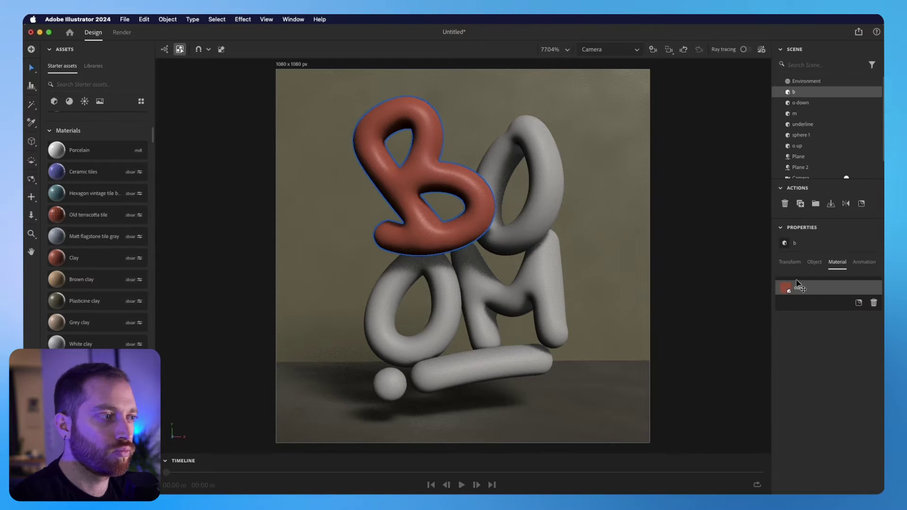
{"action": "left_click", "coordinate": [872, 473]}
{"action": "left_click", "coordinate": [782, 428]}
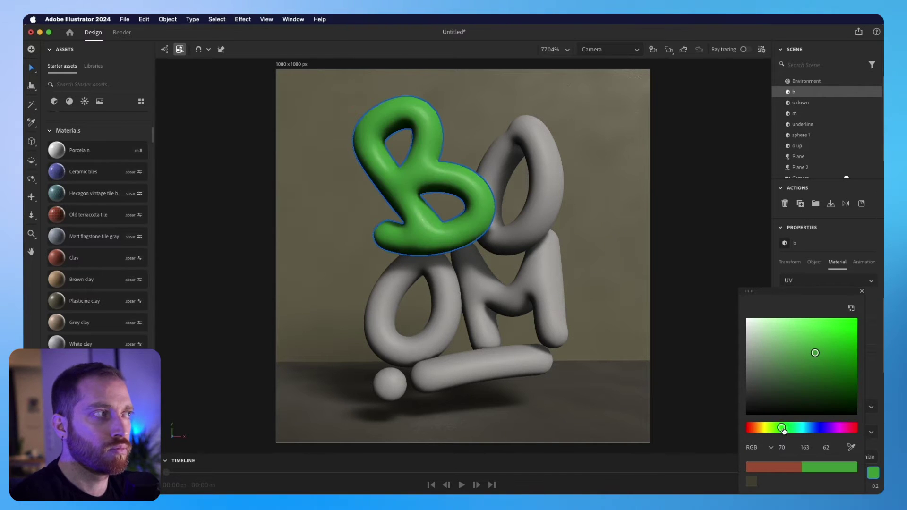
{"action": "left_click", "coordinate": [873, 293]}
- Sample the green clay material from the letter b onto the underline
{"action": "left_click", "coordinate": [488, 376]}
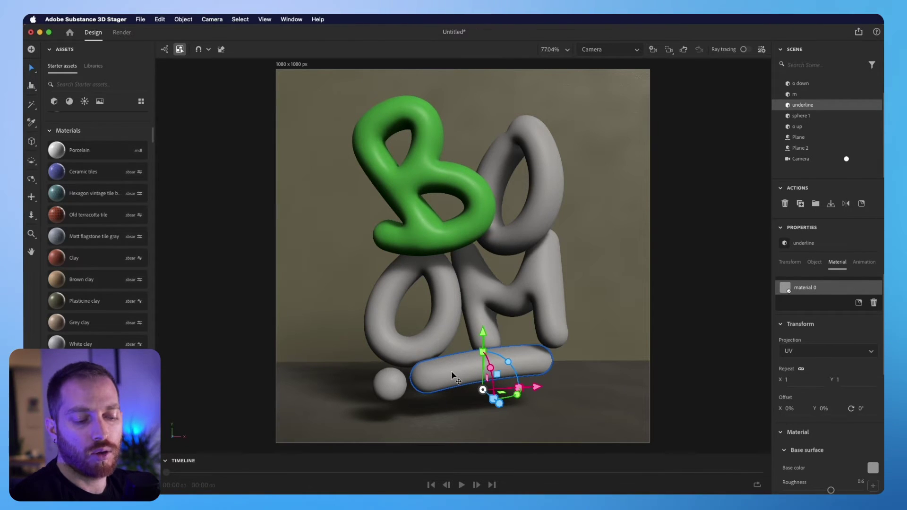
{"action": "key", "text": "i"}
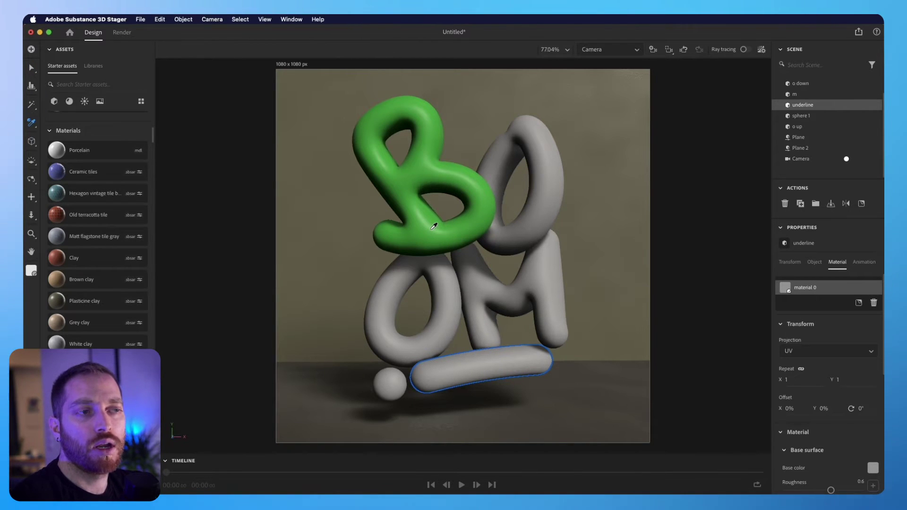
{"action": "left_click", "coordinate": [426, 228]}
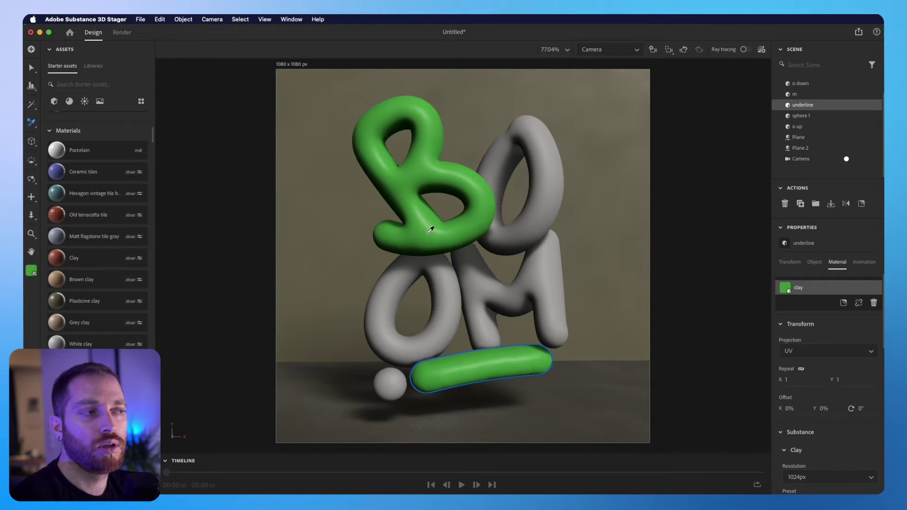
{"action": "key", "text": "super+z"}
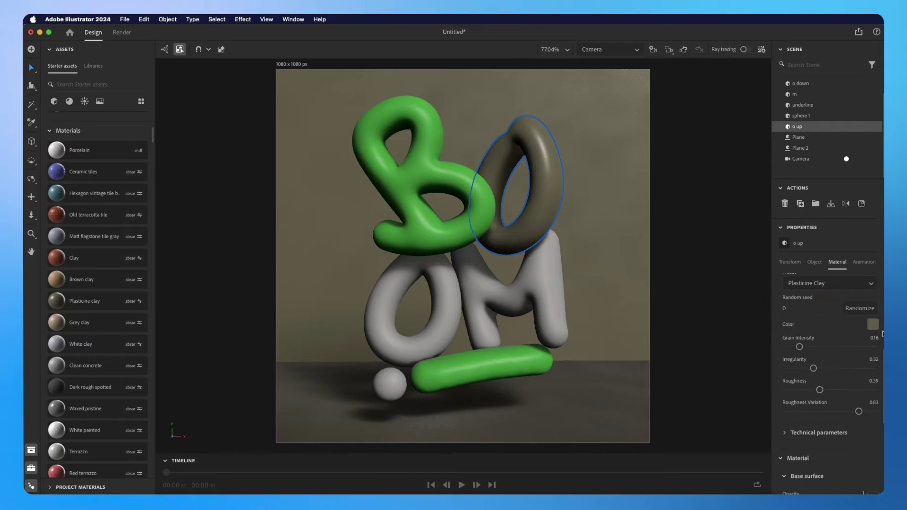
- Recolour the upper o's Plasticine Clay to magenta and copy that material onto the small sphere beside the underline
{"action": "left_click", "coordinate": [873, 325]}
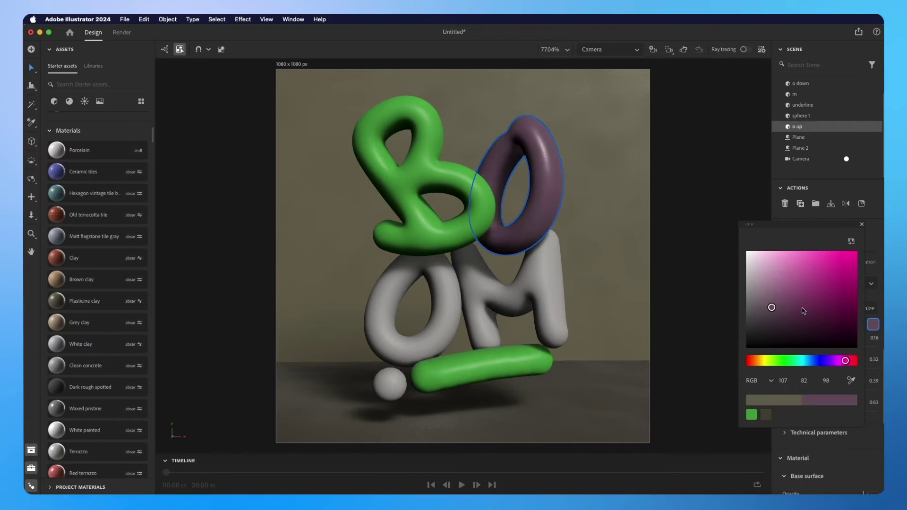
{"action": "left_click", "coordinate": [836, 283]}
{"action": "left_click", "coordinate": [521, 225]}
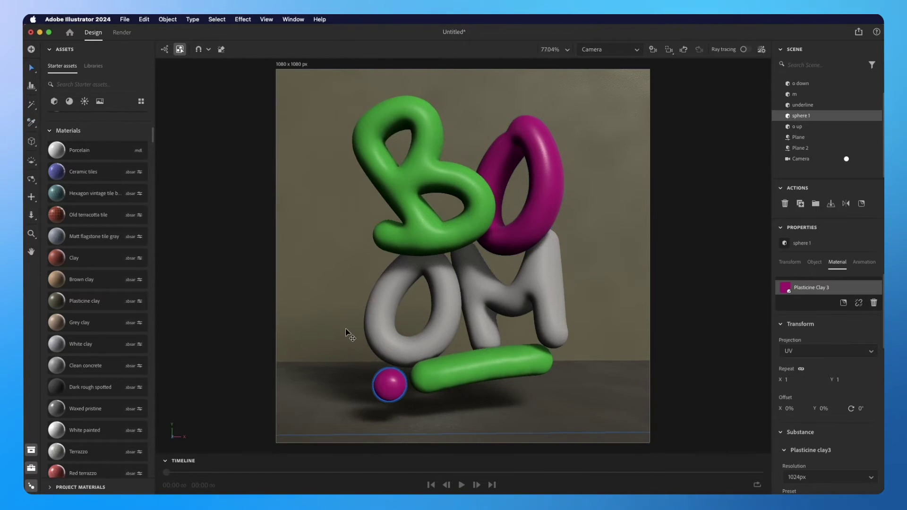
- Apply Metal to the letter m, and Glossy Red Terracotta recoloured to teal to the lower o
{"action": "scroll", "coordinate": [97, 236], "scroll_direction": "up", "scroll_amount": 3}
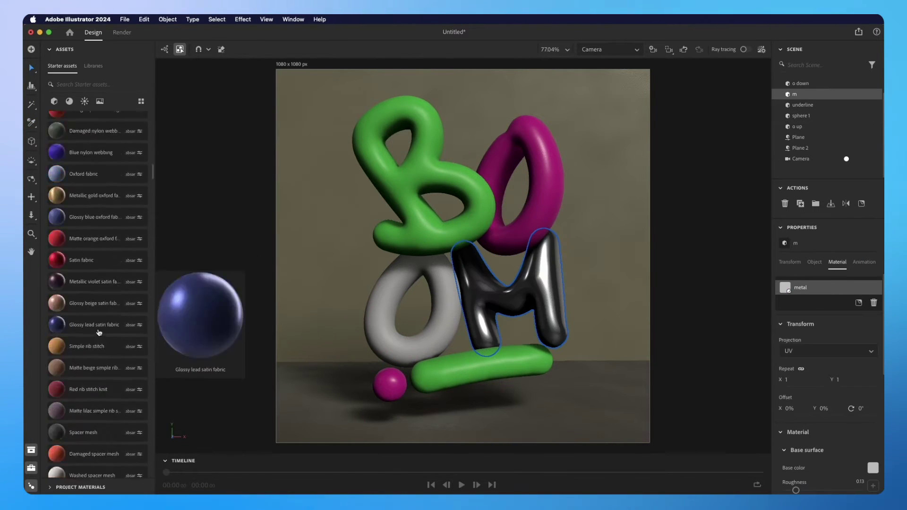
{"action": "scroll", "coordinate": [99, 333], "scroll_direction": "down", "scroll_amount": 3}
{"action": "mouse_move", "coordinate": [99, 332]}
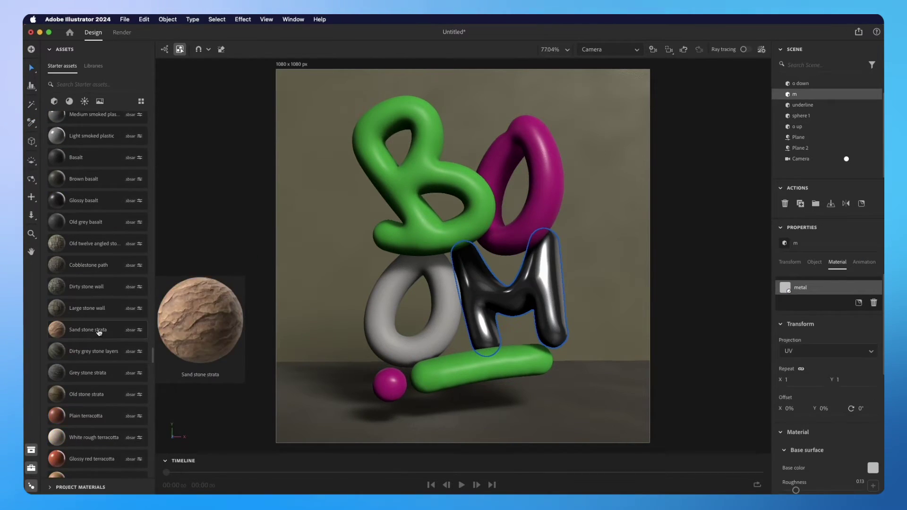
{"action": "left_click_drag", "start_coordinate": [100, 332], "coordinate": [424, 338]}
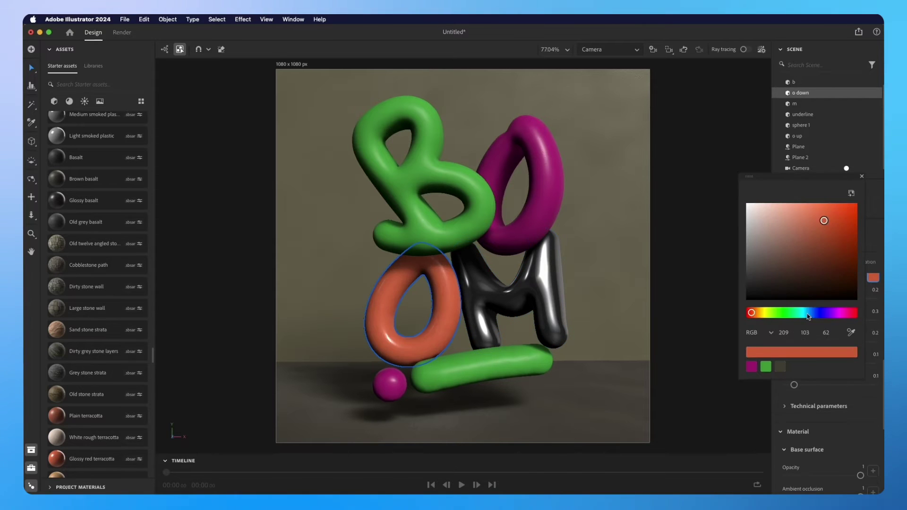
{"action": "left_click_drag", "start_coordinate": [751, 313], "coordinate": [803, 312]}
{"action": "left_click_drag", "start_coordinate": [844, 237], "coordinate": [803, 313]}
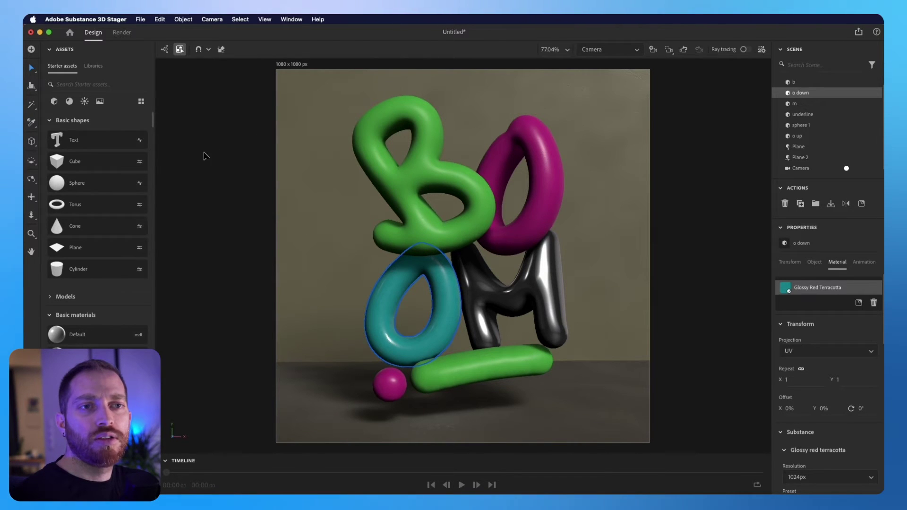
- Add a torus to the scene and set both its ring radius and pipe radius to 1 cm
{"action": "left_click", "coordinate": [121, 213]}
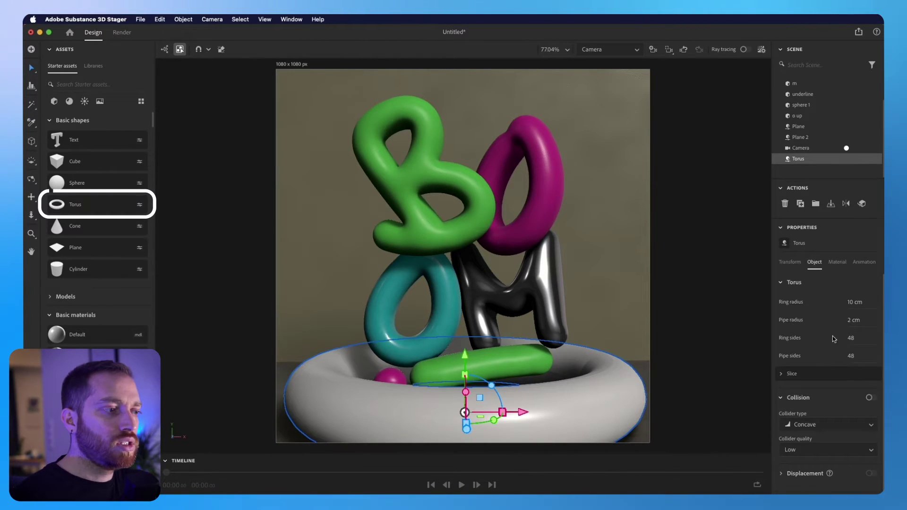
{"action": "scroll", "coordinate": [826, 336], "scroll_direction": "down", "scroll_amount": 1}
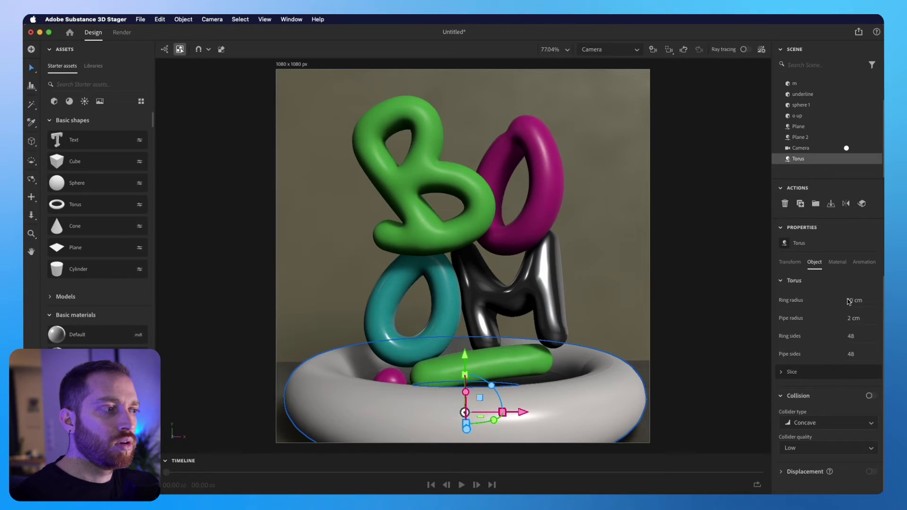
{"action": "left_click_drag", "start_coordinate": [849, 302], "coordinate": [815, 302]}
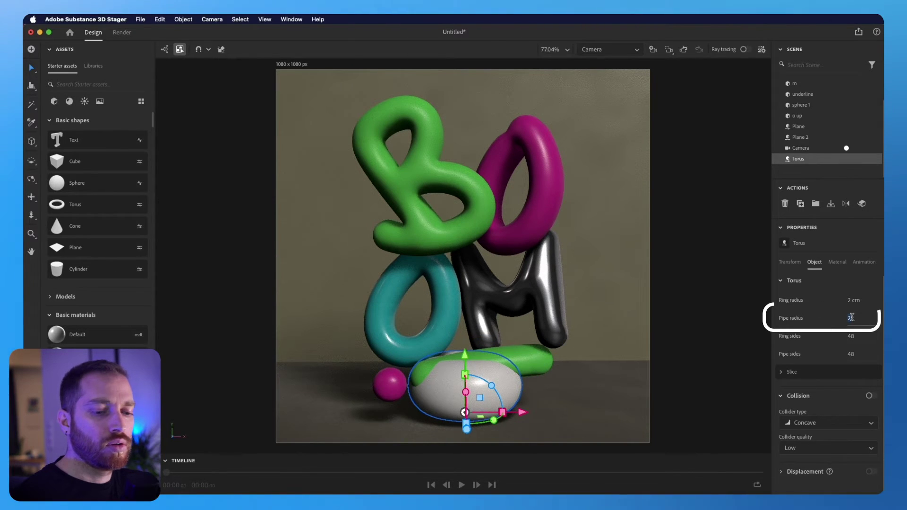
{"action": "type", "text": "1"}
{"action": "left_click", "coordinate": [854, 300]}
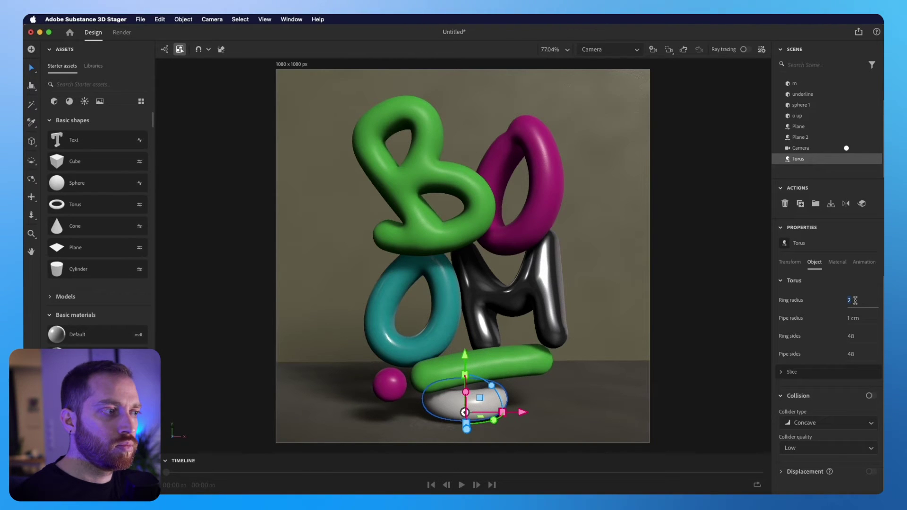
{"action": "left_click", "coordinate": [866, 317]}
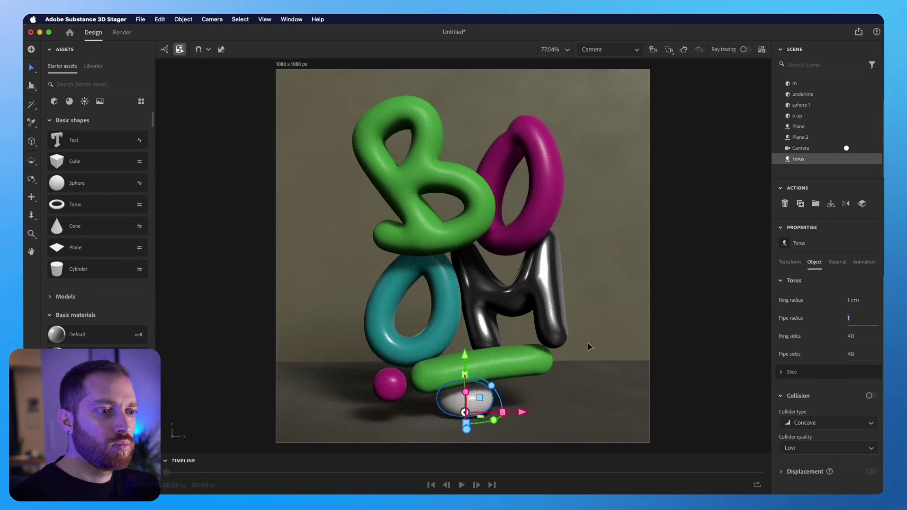
- Move the torus up beside the letter b and set its pipe radius to 0.2 cm
{"action": "left_click_drag", "start_coordinate": [463, 352], "coordinate": [349, 116]}
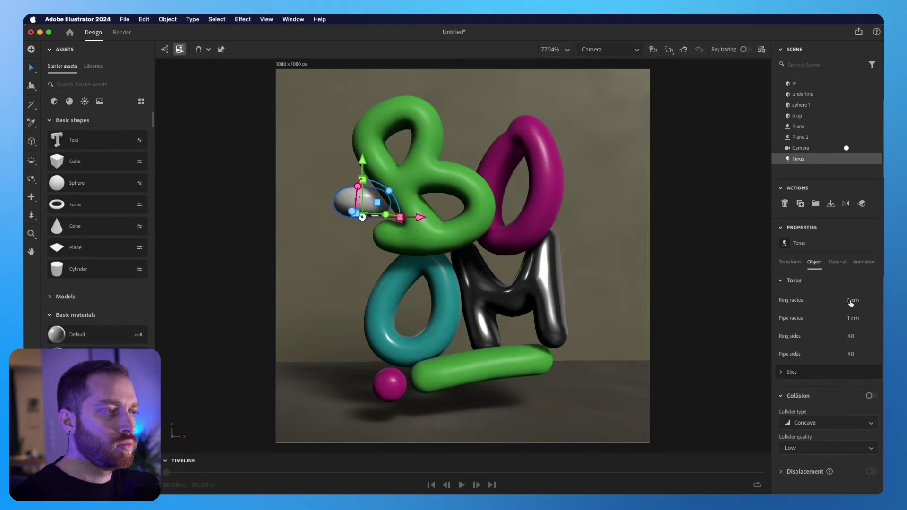
{"action": "left_click", "coordinate": [851, 318]}
{"action": "type", "text": "0.2"}
{"action": "key", "text": "Return"}
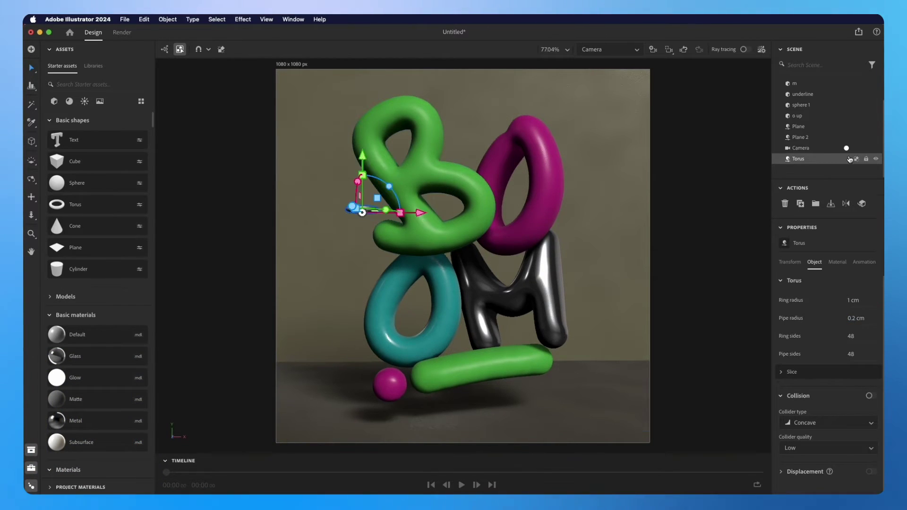
- Set the torus's ring radius to 1.5 cm and try pipe radii of 0.5 cm and 0.3 cm
{"action": "scroll", "coordinate": [292, 221], "scroll_direction": "up", "scroll_amount": 3}
{"action": "left_click_drag", "start_coordinate": [292, 221], "coordinate": [415, 300]}
{"action": "left_click", "coordinate": [850, 300]}
{"action": "type", "text": "1.5"}
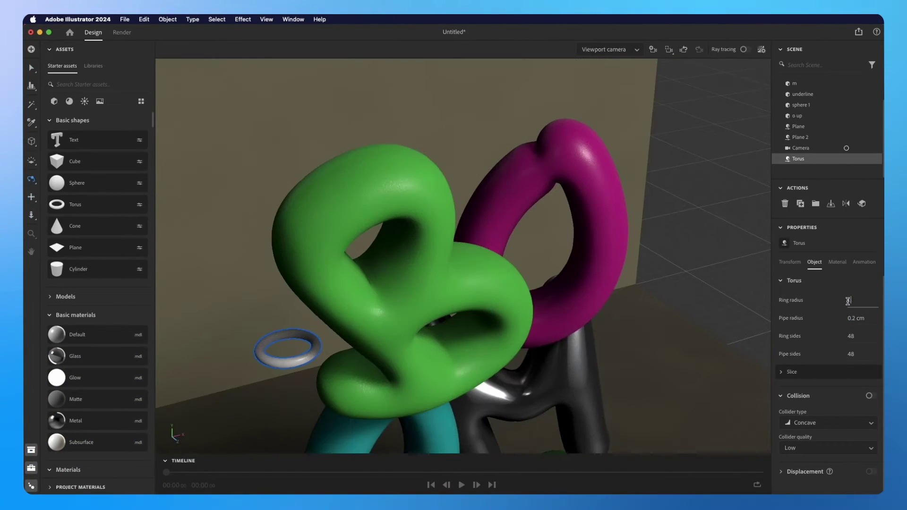
{"action": "key", "text": "Tab"}
{"action": "type", "text": "0.5"}
{"action": "key", "text": "Return"}
{"action": "type", "text": "0."}
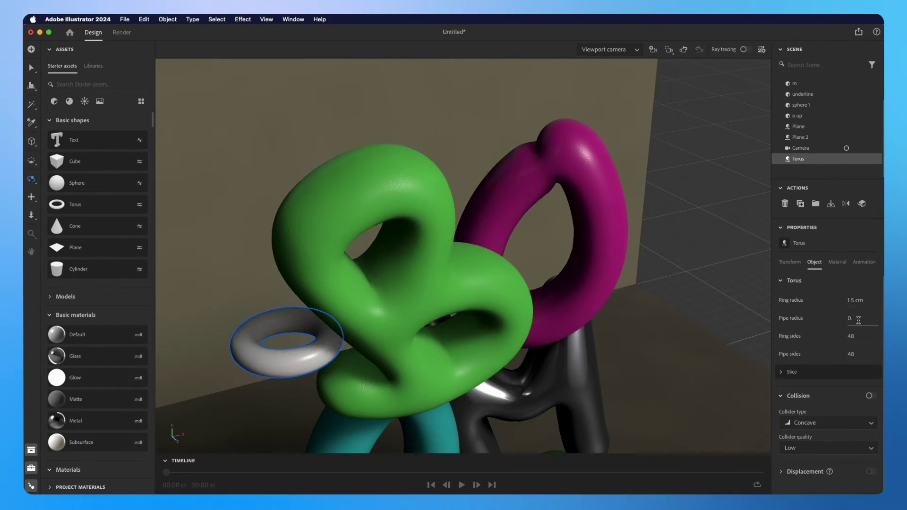
{"action": "type", "text": "3"}
{"action": "key", "text": "Return"}
{"action": "key", "text": "v"}
- Fit the torus around the letter b's upper-left stroke, with a ring radius of 2.5 cm and a pipe radius of 0.2 cm
{"action": "scroll", "coordinate": [321, 265], "scroll_direction": "up", "scroll_amount": 5}
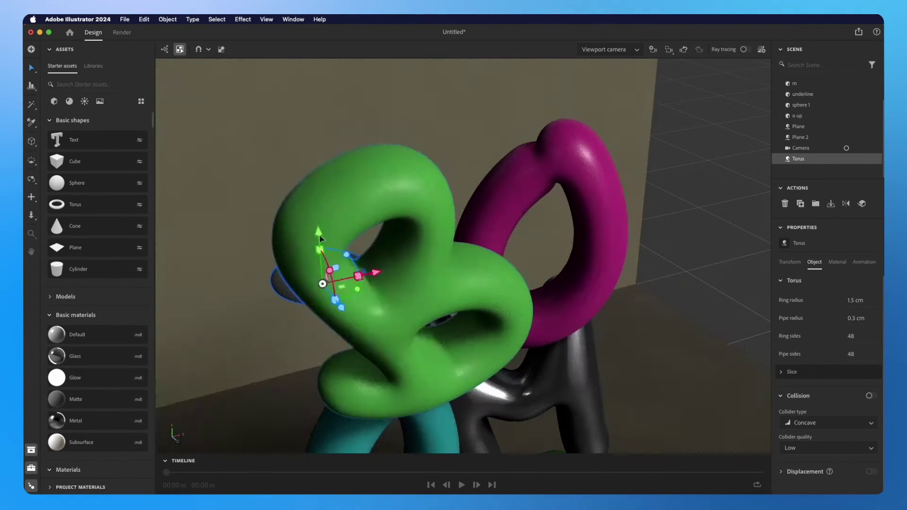
{"action": "left_click_drag", "start_coordinate": [320, 239], "coordinate": [359, 264]}
{"action": "left_click", "coordinate": [869, 317]}
{"action": "left_click_drag", "start_coordinate": [344, 221], "coordinate": [325, 199]}
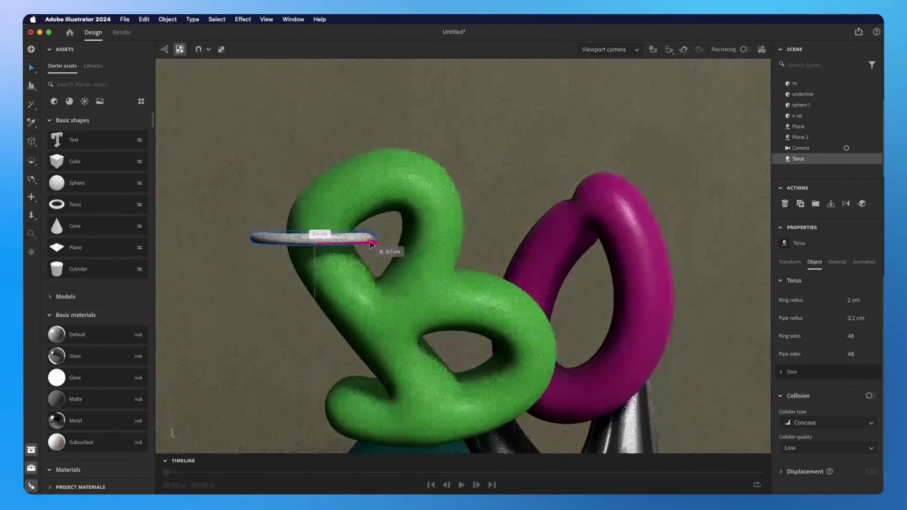
{"action": "left_click", "coordinate": [852, 300]}
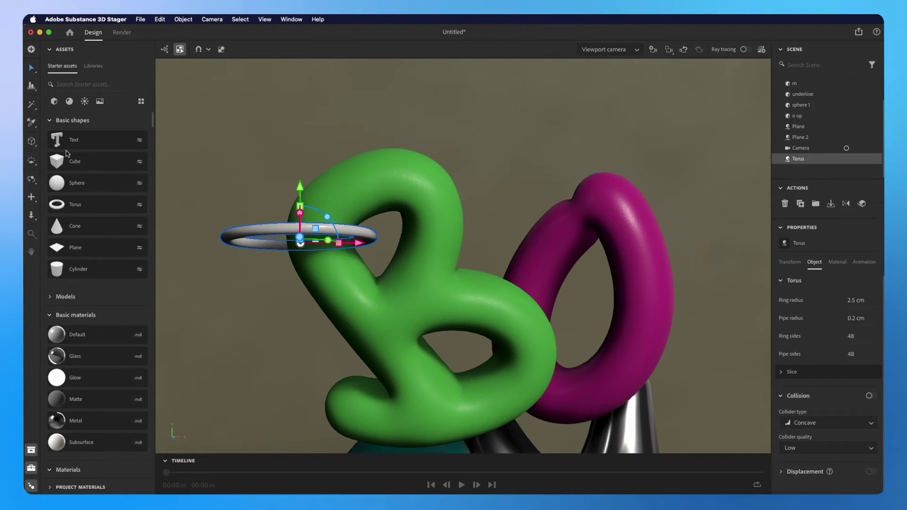
- Apply Metal to the torus and place a tilted duplicate around the left side of the lower o
{"action": "left_click_drag", "start_coordinate": [97, 421], "coordinate": [236, 239]}
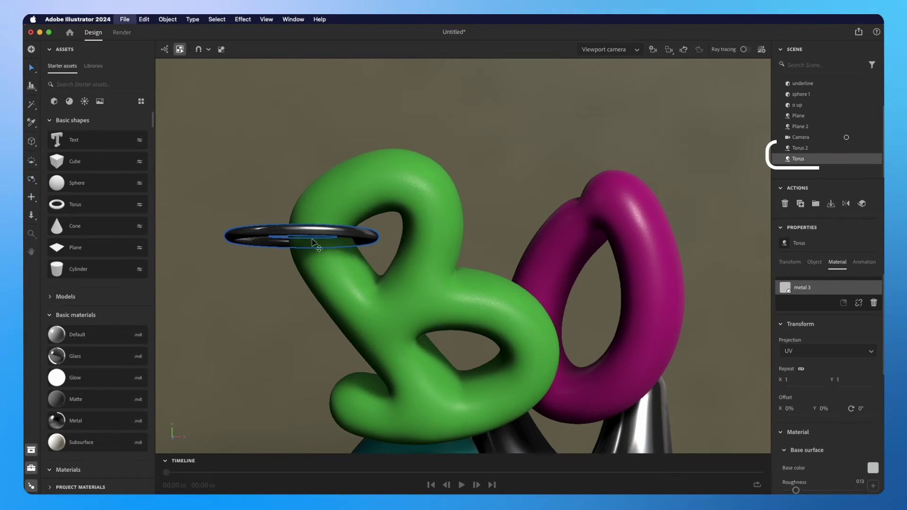
{"action": "left_click_drag", "start_coordinate": [333, 262], "coordinate": [336, 415]}
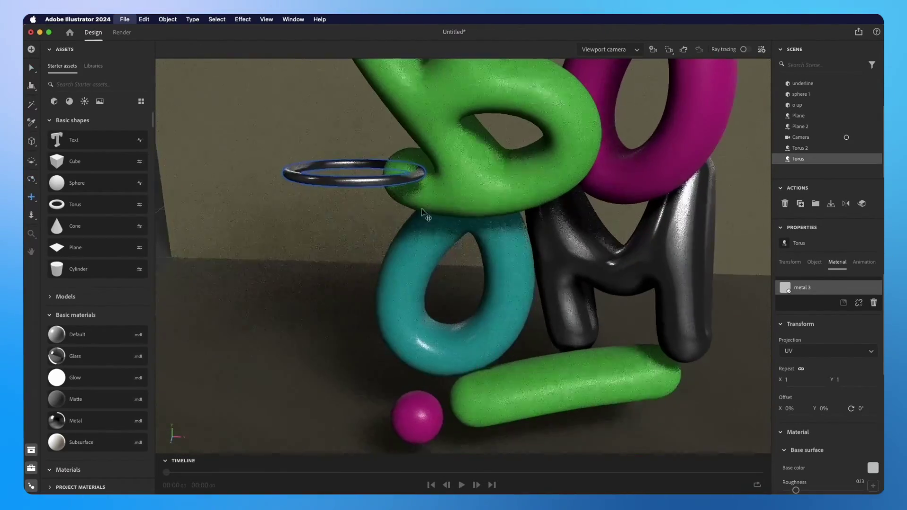
{"action": "left_click", "coordinate": [339, 187]}
{"action": "left_click_drag", "start_coordinate": [339, 187], "coordinate": [392, 284]}
{"action": "left_click_drag", "start_coordinate": [401, 246], "coordinate": [405, 236]}
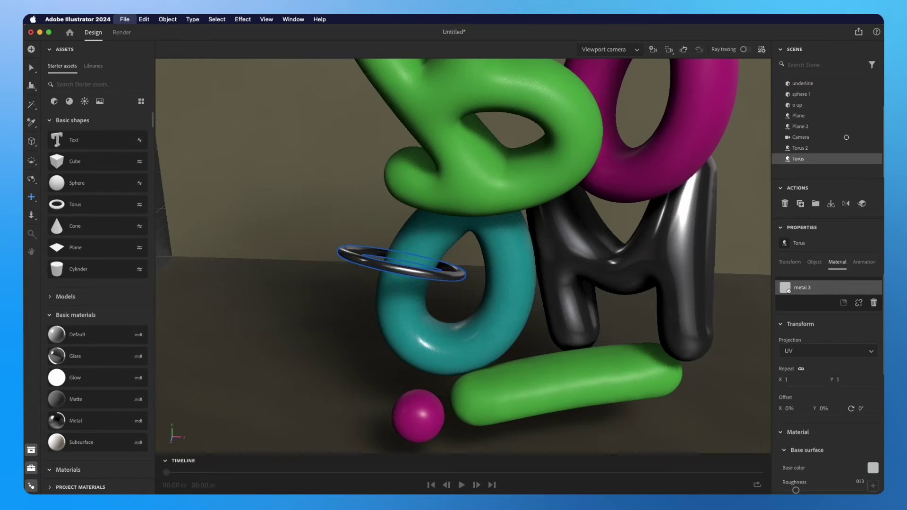
- Return to the Camera view and set the pipe radius of the ring around the letter b to 0.3 cm
{"action": "left_click", "coordinate": [846, 137]}
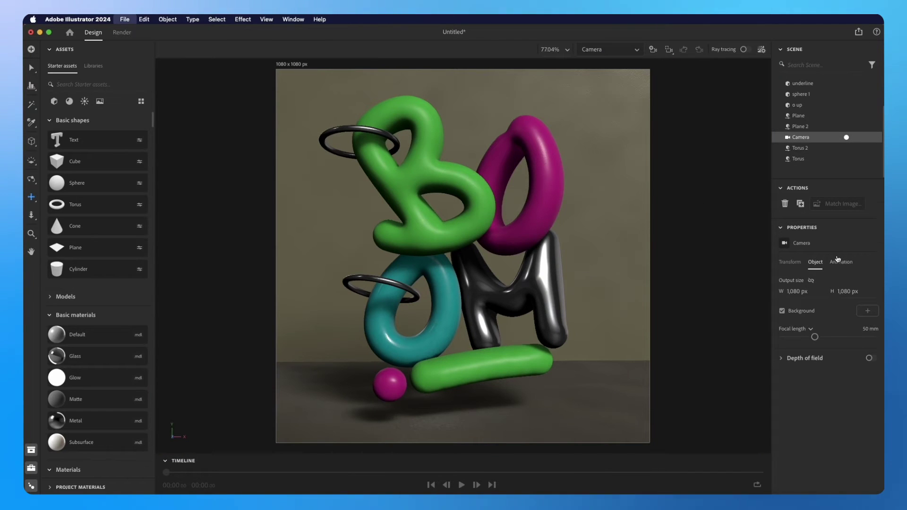
{"action": "left_click", "coordinate": [803, 148]}
{"action": "left_click", "coordinate": [815, 261]}
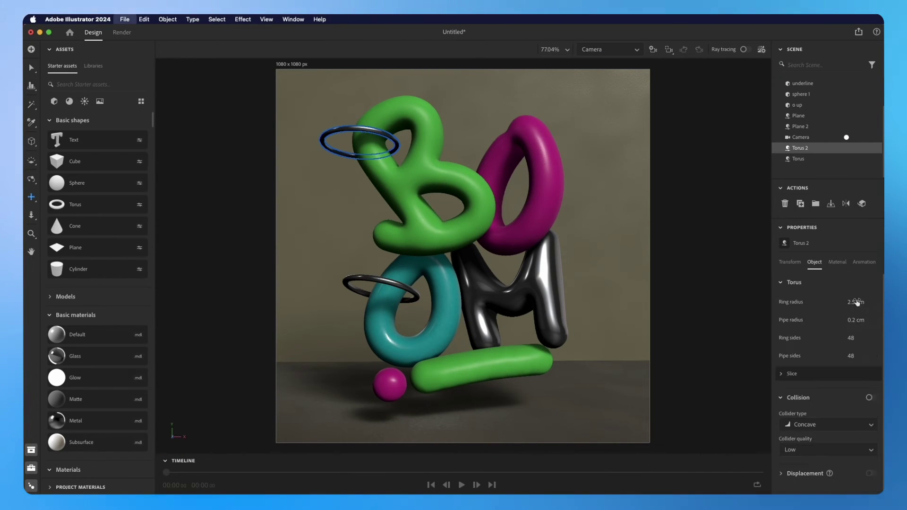
{"action": "key", "text": "BackSpace"}
{"action": "type", "text": "3"}
{"action": "key", "text": "Return"}
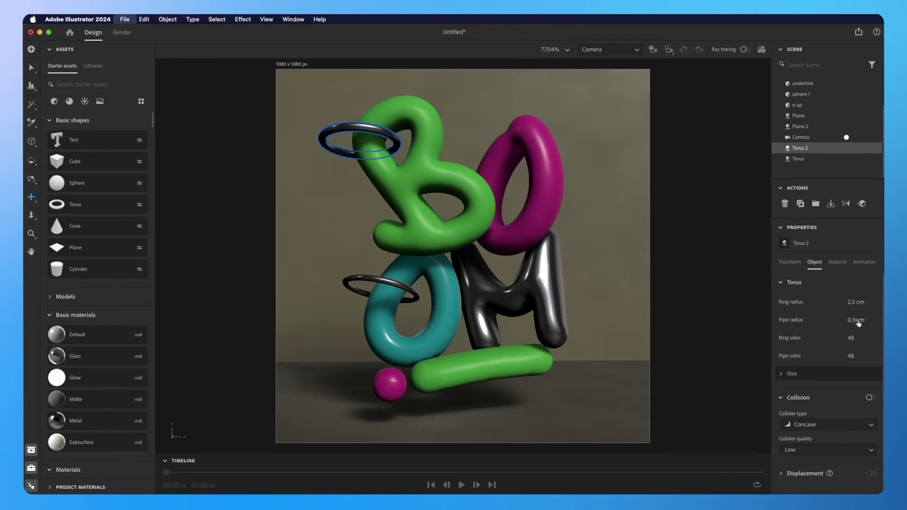
- Resize the lower o's ring to a 2.2 cm ring radius and 0.3 cm pipe radius, and place a tilted duplicate just above it
{"action": "left_click", "coordinate": [824, 159]}
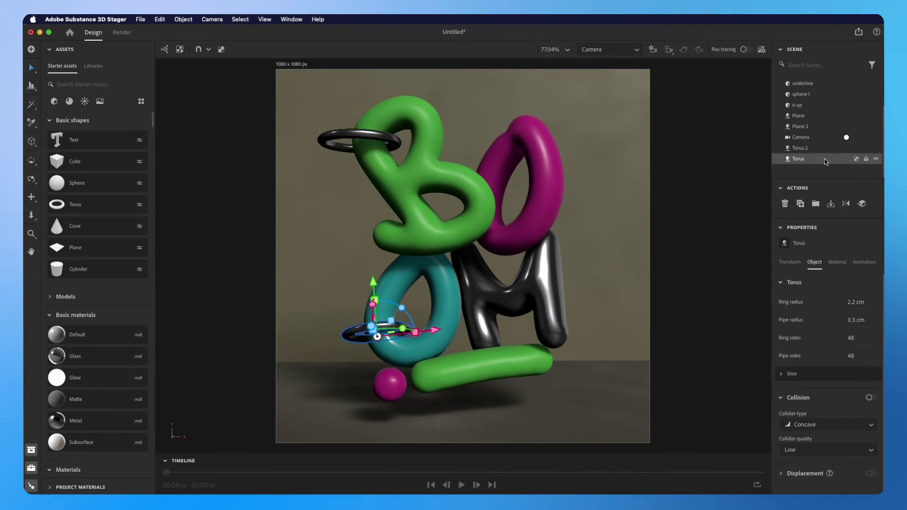
{"action": "key", "text": "super+d"}
{"action": "left_click_drag", "start_coordinate": [374, 275], "coordinate": [449, 285]}
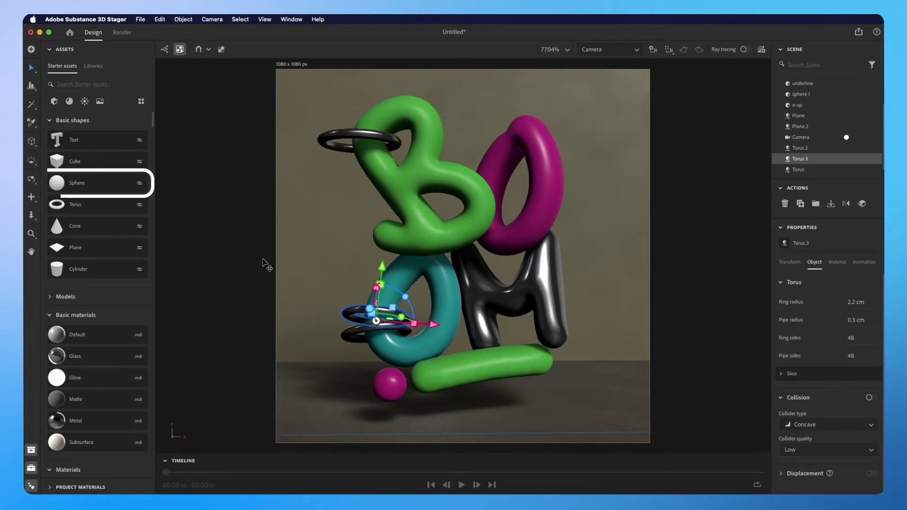
- Add a sphere to the scene and set its radius to 2 cm
{"action": "left_click", "coordinate": [92, 190]}
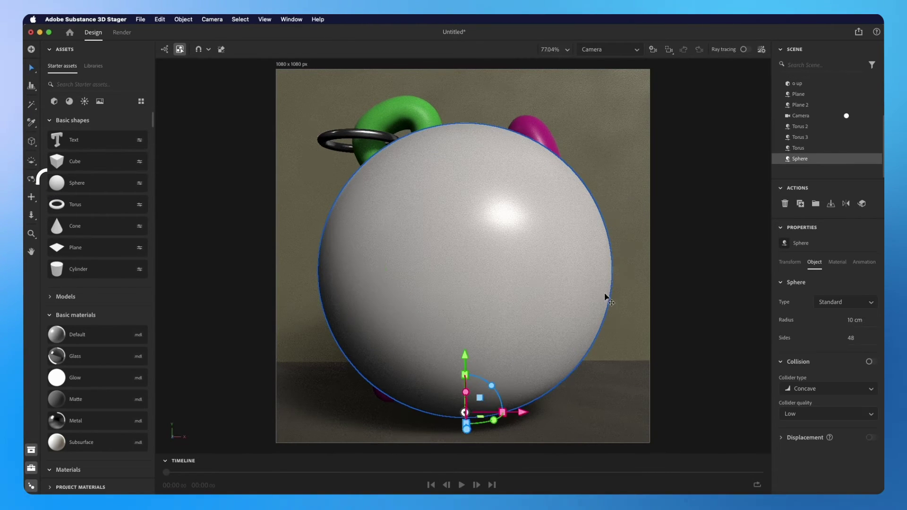
{"action": "left_click", "coordinate": [852, 321]}
{"action": "type", "text": "1"}
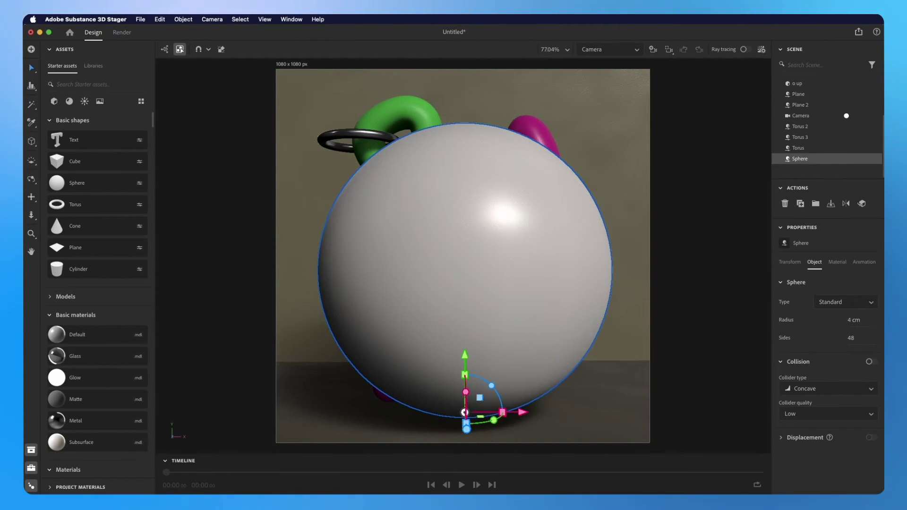
{"action": "key", "text": "Return"}
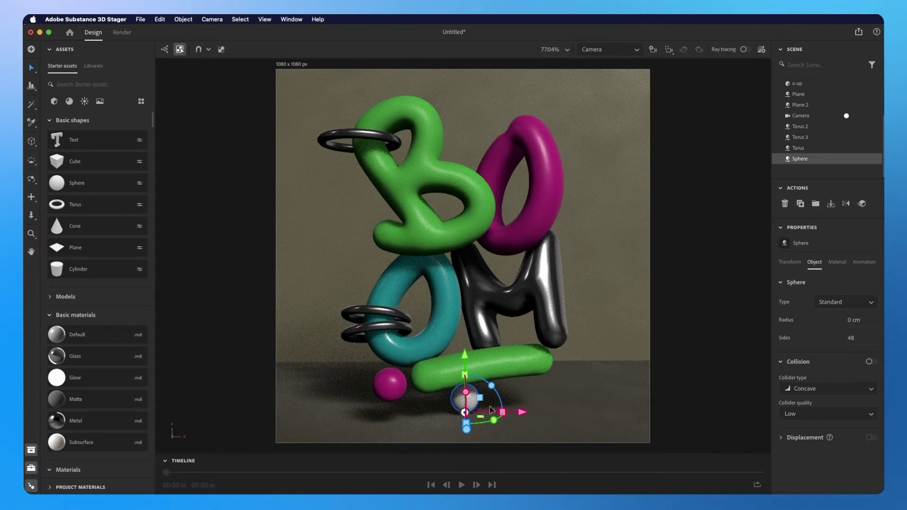
{"action": "left_click", "coordinate": [852, 320]}
{"action": "type", "text": "2"}
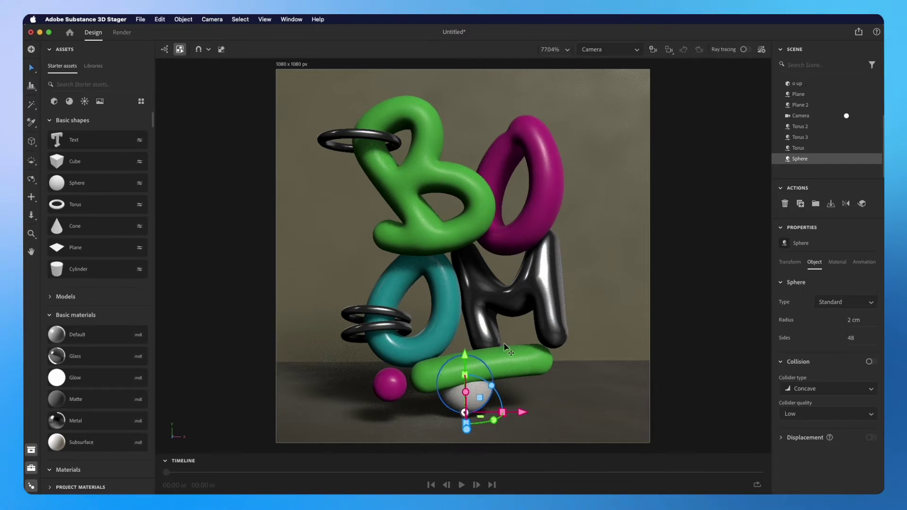
- Move the sphere into the opening of the upper o and reduce its radius to 1.5 cm
{"action": "left_click_drag", "start_coordinate": [465, 356], "coordinate": [454, 138]}
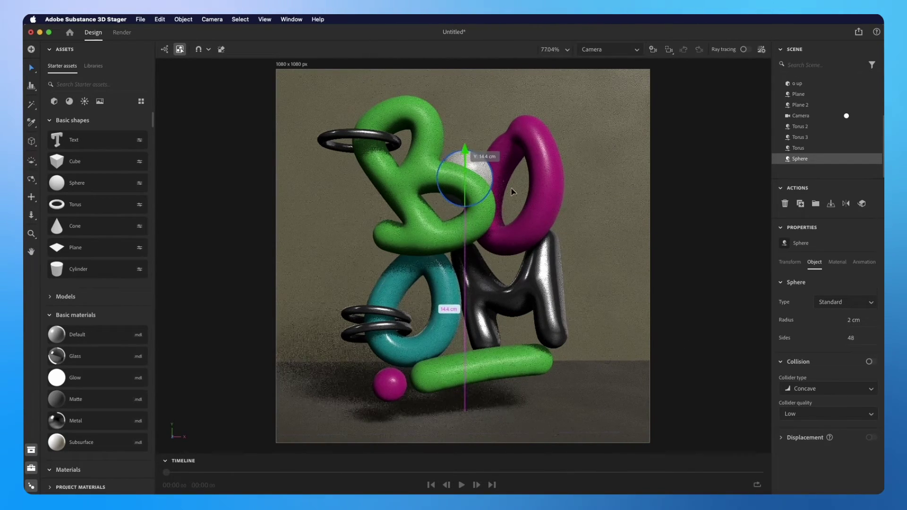
{"action": "left_click_drag", "start_coordinate": [513, 192], "coordinate": [583, 219]}
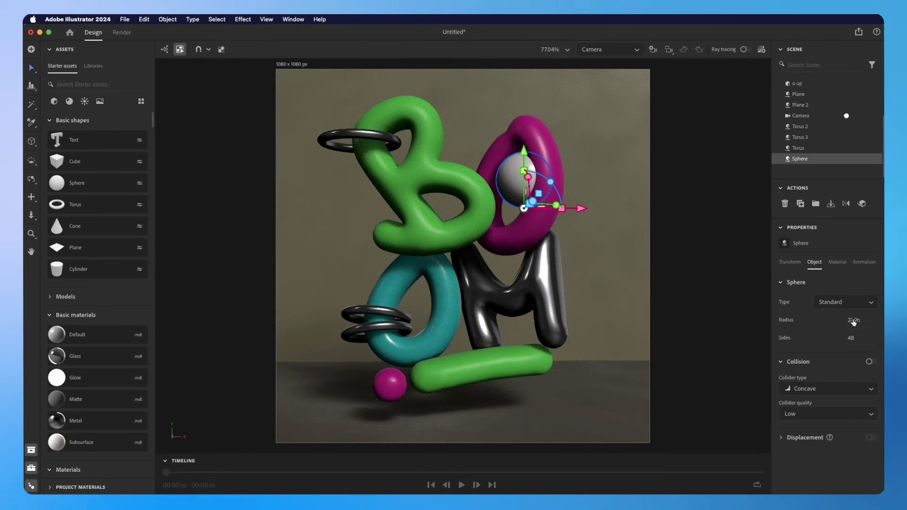
{"action": "left_click_drag", "start_coordinate": [854, 324], "coordinate": [822, 342]}
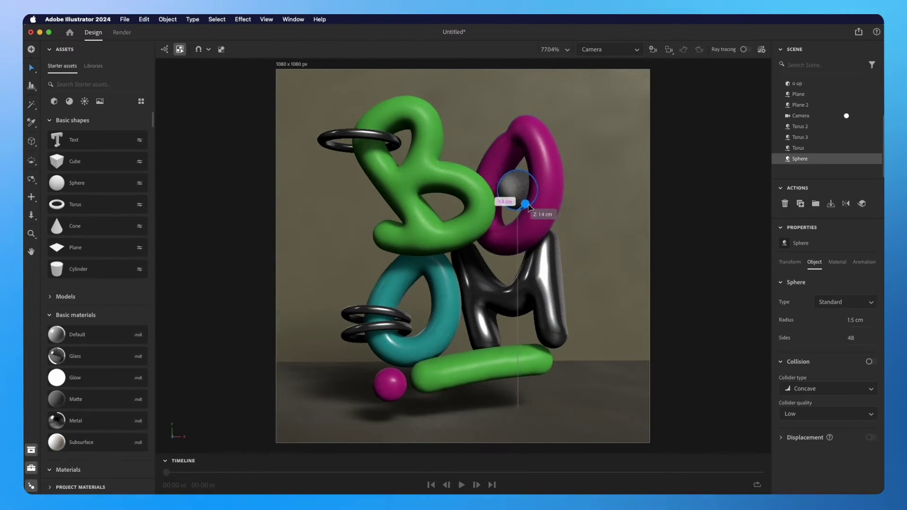
- Duplicate the sphere to the upper-right side of the upper o and set the copy's radius to 0.5 cm
{"action": "left_click_drag", "start_coordinate": [577, 211], "coordinate": [578, 213], "text": "alt"}
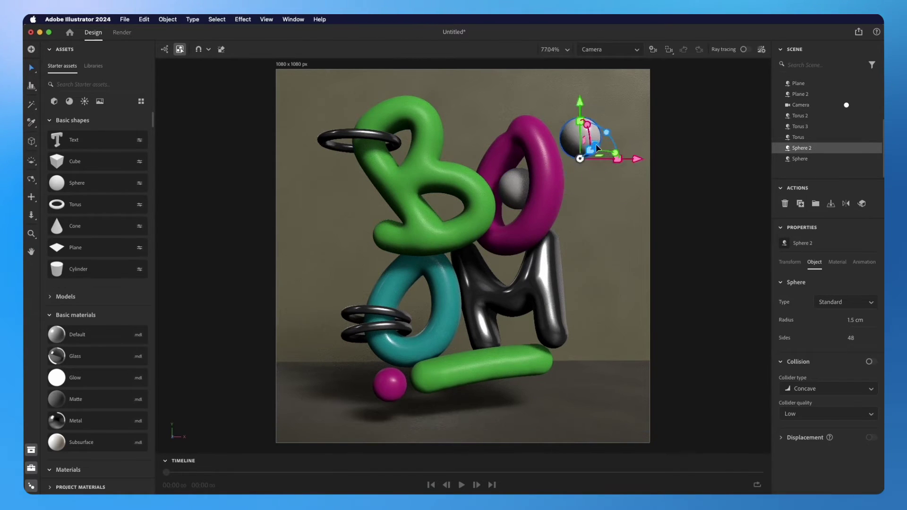
{"action": "double_click", "coordinate": [855, 320]}
{"action": "type", "text": "0.5"}
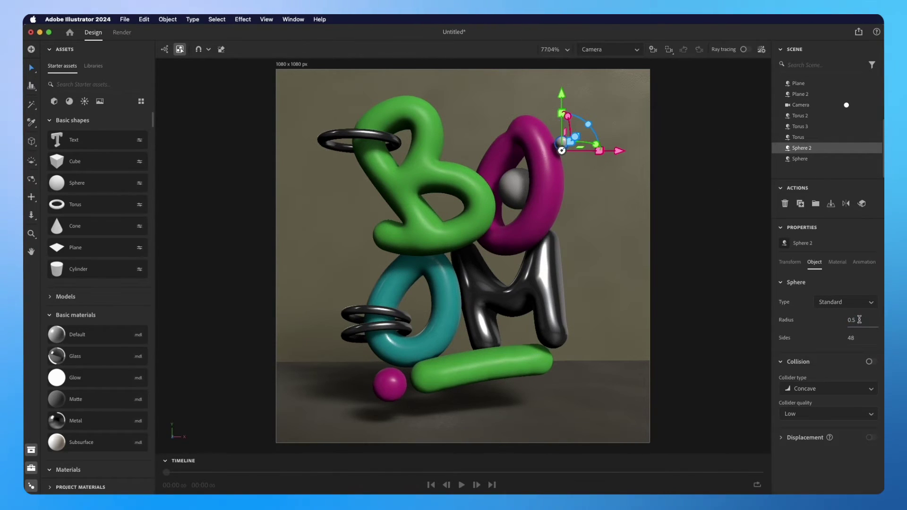
- Nudge the small sphere closer to the upper o, set its radius to 0.6 cm and place two smaller copies beside it
{"action": "key", "text": "Return"}
{"action": "mouse_move", "coordinate": [618, 154]}
{"action": "left_mouse_down"}
{"action": "mouse_move", "coordinate": [603, 136]}
{"action": "mouse_move", "coordinate": [581, 141]}
{"action": "mouse_move", "coordinate": [609, 163]}
{"action": "left_mouse_up"}
{"action": "double_click", "coordinate": [855, 320]}
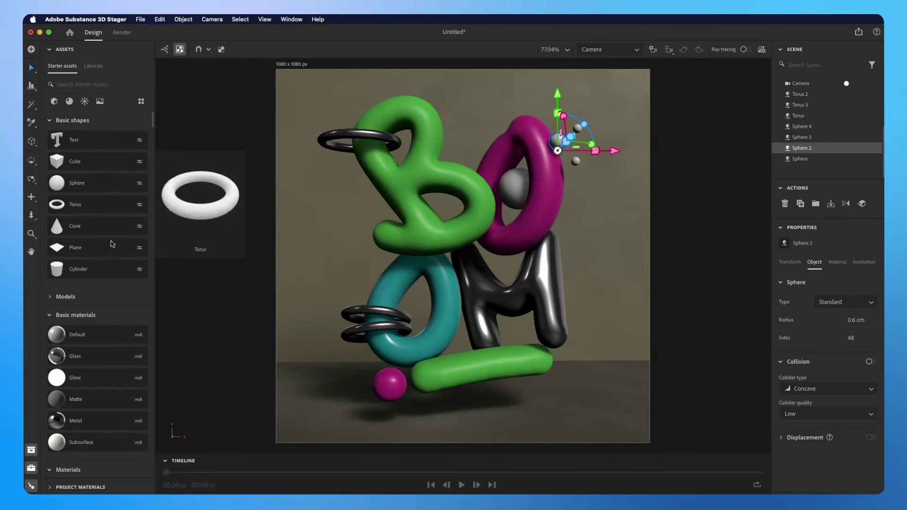
- Apply the Glass material to the 0.6 cm sphere and copy it to the large sphere in the upper o's opening
{"action": "left_click", "coordinate": [88, 361]}
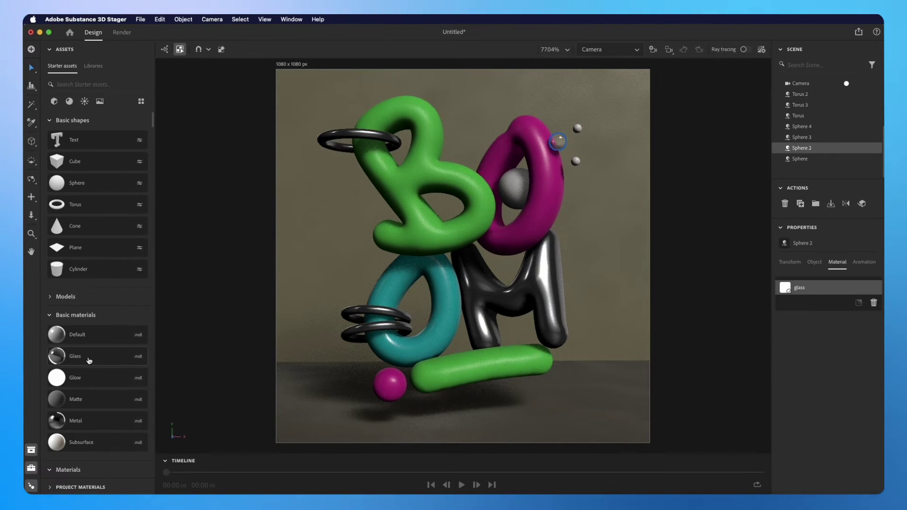
{"action": "left_click", "coordinate": [520, 187]}
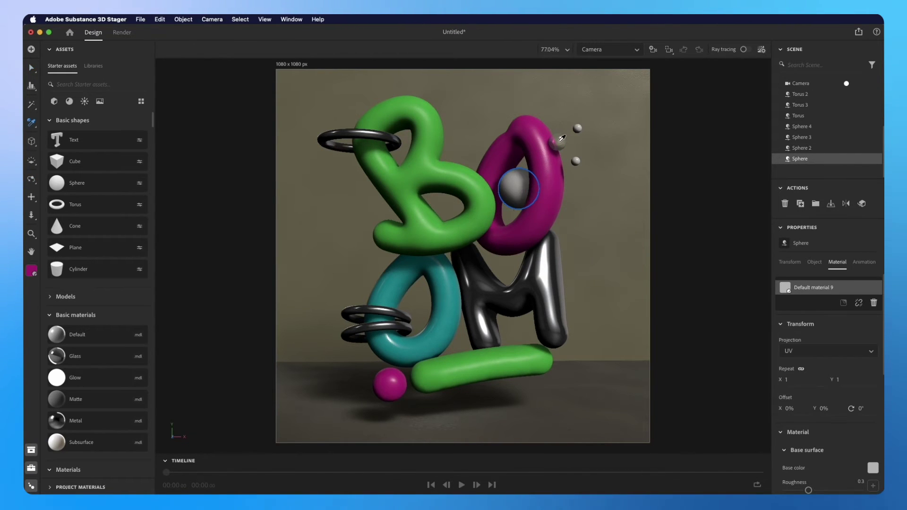
{"action": "left_click", "coordinate": [560, 139]}
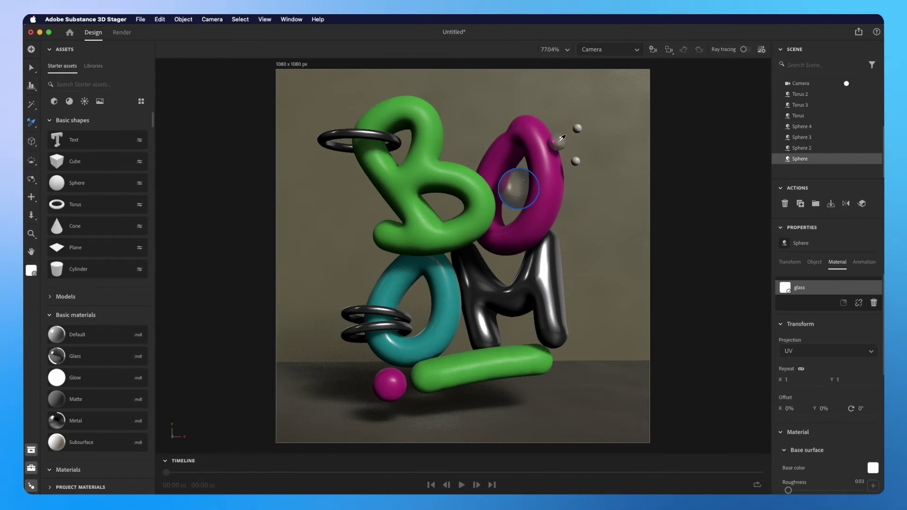
- Copy existing materials onto the two tiny spheres beside the upper o: metal on the lower one, glass on the upper one
{"action": "left_click", "coordinate": [576, 161]}
{"action": "key", "text": "i"}
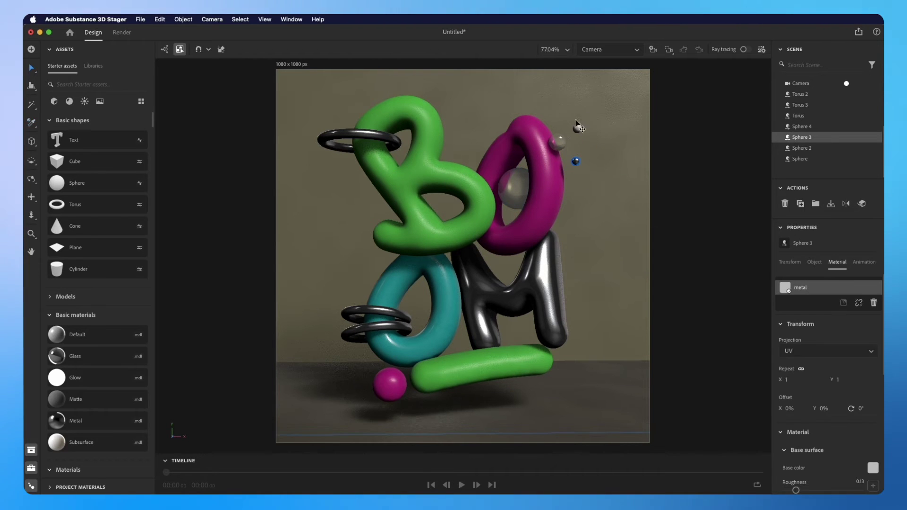
{"action": "key", "text": "v"}
{"action": "left_click", "coordinate": [577, 128]}
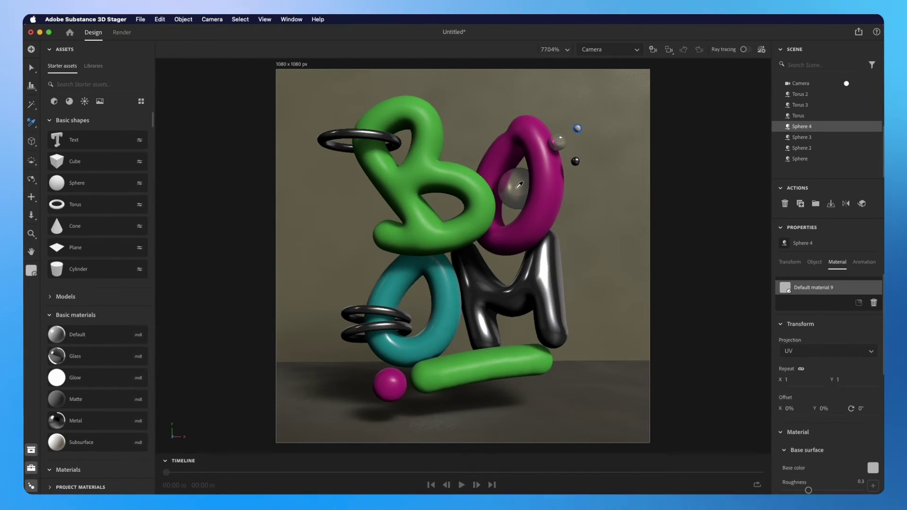
- Duplicate the 0.6 cm glass sphere beside the upper o and place the copy in the dip of the M
{"action": "left_click", "coordinate": [561, 141]}
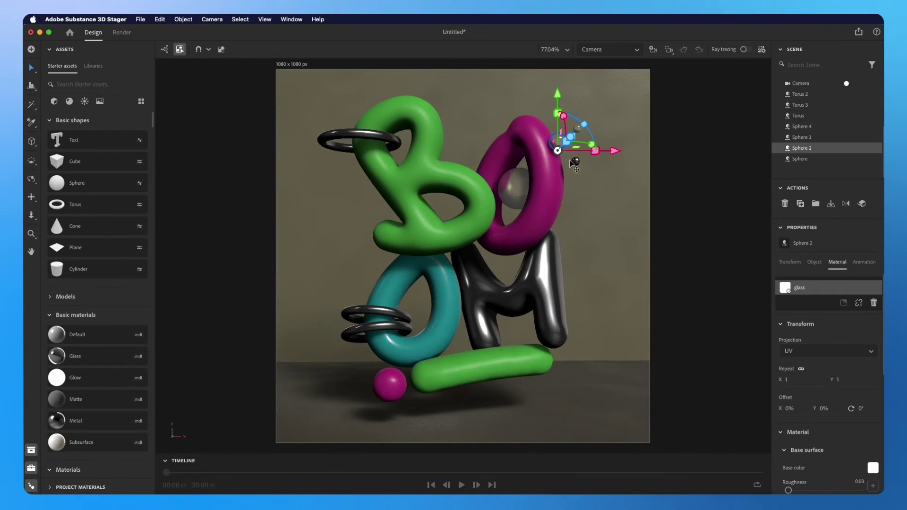
{"action": "key", "text": "super+d"}
{"action": "left_click_drag", "start_coordinate": [560, 140], "coordinate": [611, 270]}
{"action": "left_click_drag", "start_coordinate": [551, 271], "coordinate": [537, 271]}
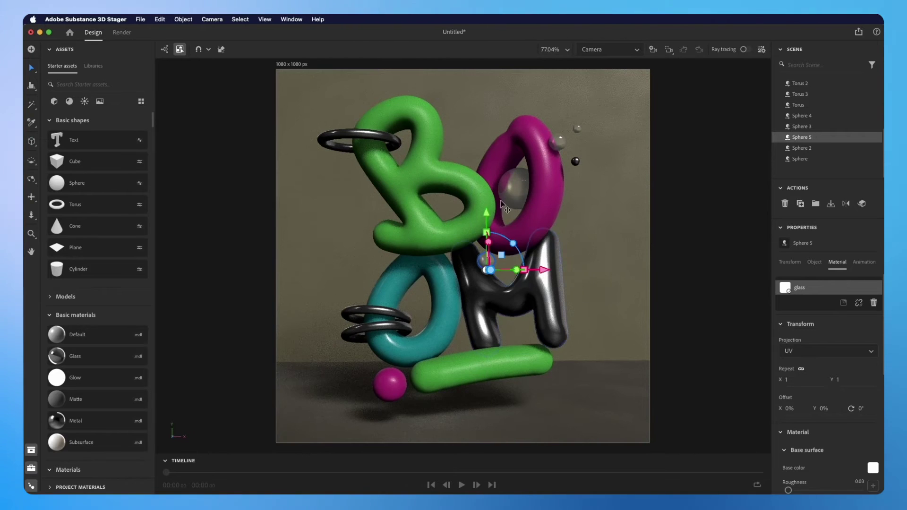
- Duplicate the sphere again, place the copy near the right end of the underline, and give it the lower o's teal clay material
{"action": "key", "text": "super+d"}
{"action": "left_click_drag", "start_coordinate": [491, 220], "coordinate": [528, 156]}
{"action": "left_click", "coordinate": [429, 339]}
- Duplicate the teal sphere to the left side of the B and give the copy the large lower sphere's magenta clay material
{"action": "key", "text": "v"}
{"action": "key", "text": "super+d"}
{"action": "left_click_drag", "start_coordinate": [589, 201], "coordinate": [419, 201]}
{"action": "key", "text": "i"}
{"action": "left_click", "coordinate": [390, 383]}
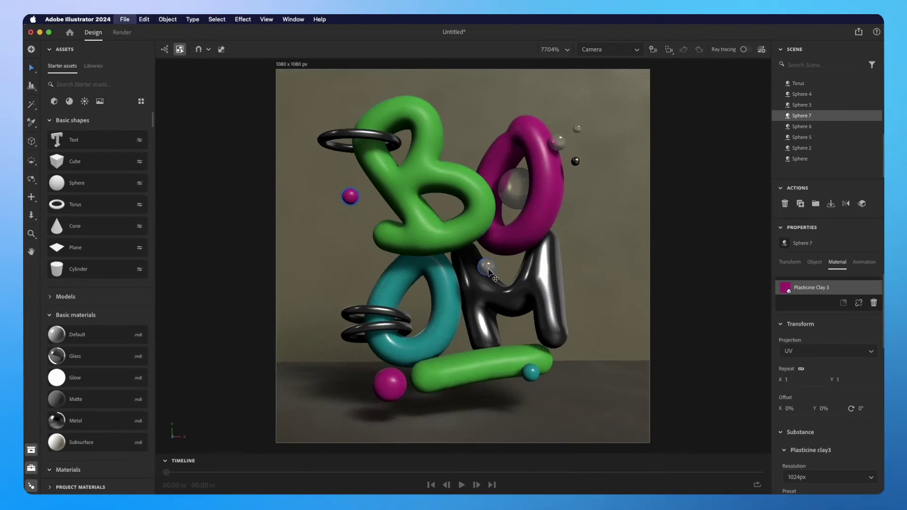
- Duplicate the glass sphere above the M to the upper-left edge of the lower o and set the copy's radius to 0.7 cm
{"action": "key", "text": "v"}
{"action": "left_click", "coordinate": [487, 266]}
{"action": "key", "text": "super+d"}
{"action": "left_click_drag", "start_coordinate": [542, 274], "coordinate": [449, 275]}
{"action": "left_click", "coordinate": [814, 262]}
{"action": "left_click", "coordinate": [854, 319]}
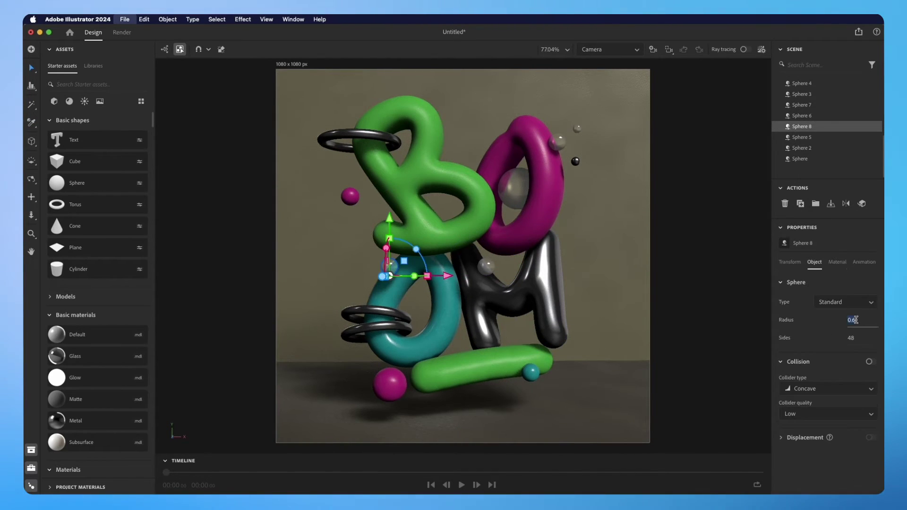
{"action": "type", "text": "0.7"}
{"action": "key", "text": "Return"}
- Duplicate the tiny glass sphere at the upper right of the scene and place the copy left of the B's base
{"action": "left_click", "coordinate": [577, 128]}
{"action": "key", "text": "super+d"}
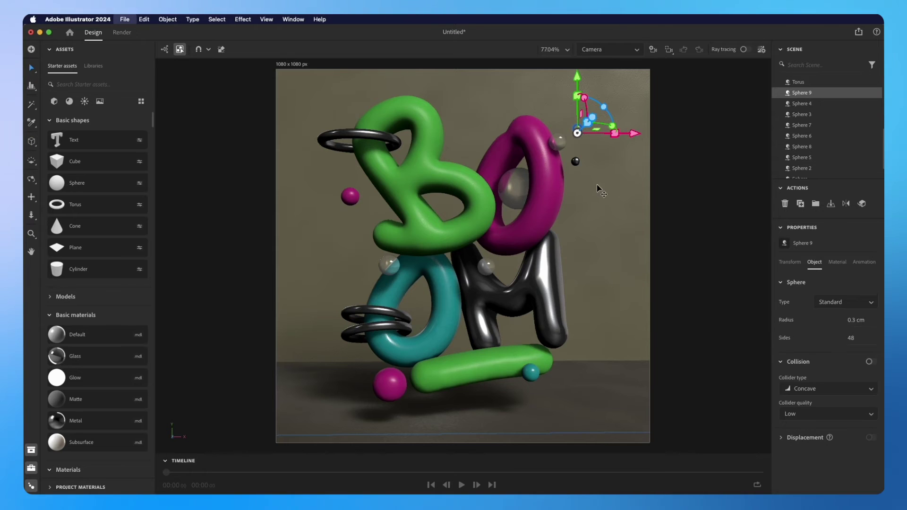
{"action": "left_click_drag", "start_coordinate": [577, 129], "coordinate": [385, 188]}
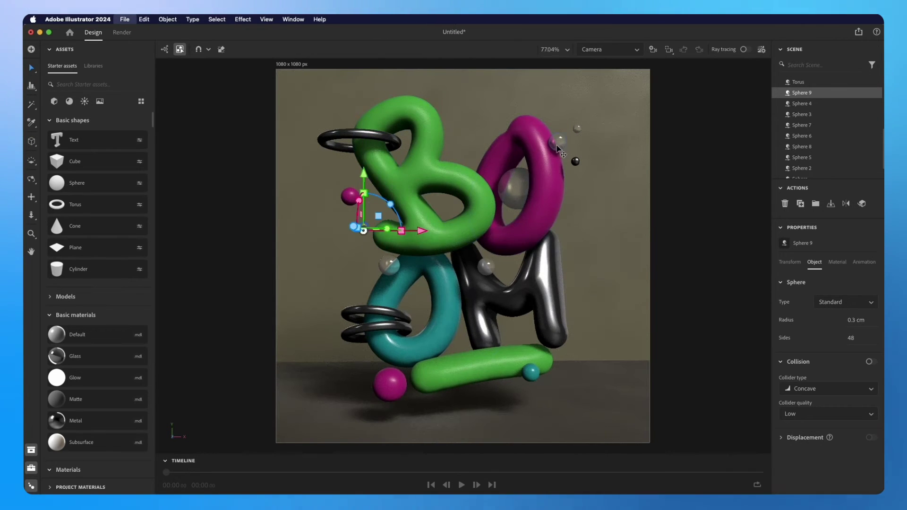
- Duplicate the teal sphere at the underline and place the copy between the B and the upper o
{"action": "left_click", "coordinate": [532, 372]}
{"action": "key", "text": "super+d"}
{"action": "left_click_drag", "start_coordinate": [532, 331], "coordinate": [510, 122]}
{"action": "left_click_drag", "start_coordinate": [587, 156], "coordinate": [517, 156]}
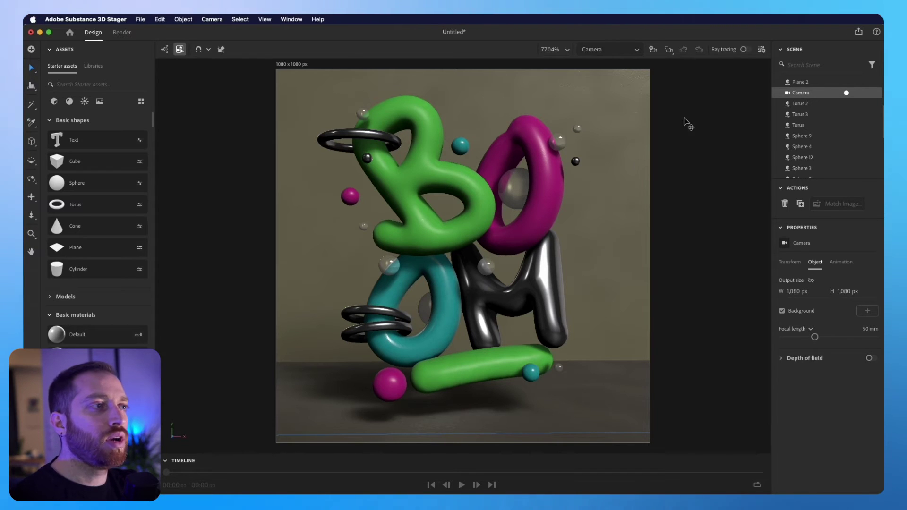
- Turn on ray tracing, and show the upper o's animation settings with the Orbit and Spin sections collapsed
{"action": "left_click", "coordinate": [746, 50]}
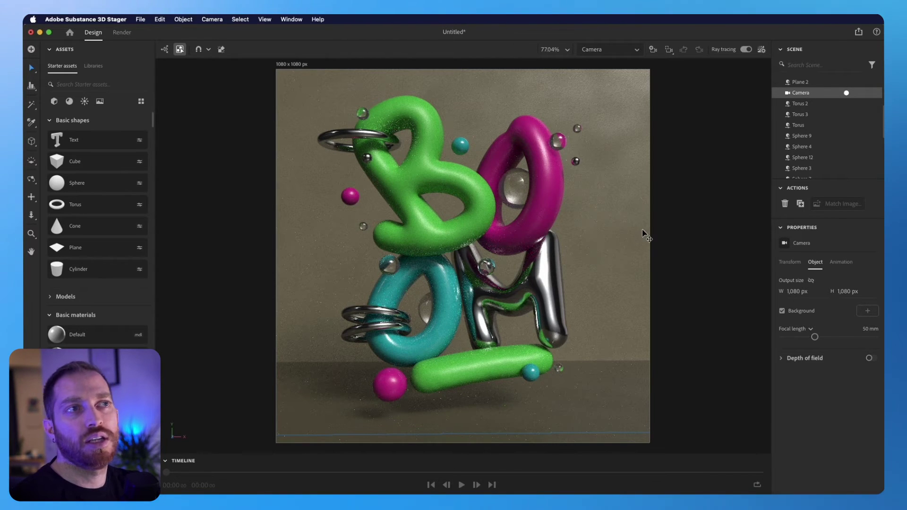
{"action": "scroll", "coordinate": [827, 150], "scroll_direction": "up", "scroll_amount": 4}
{"action": "left_click", "coordinate": [827, 149]}
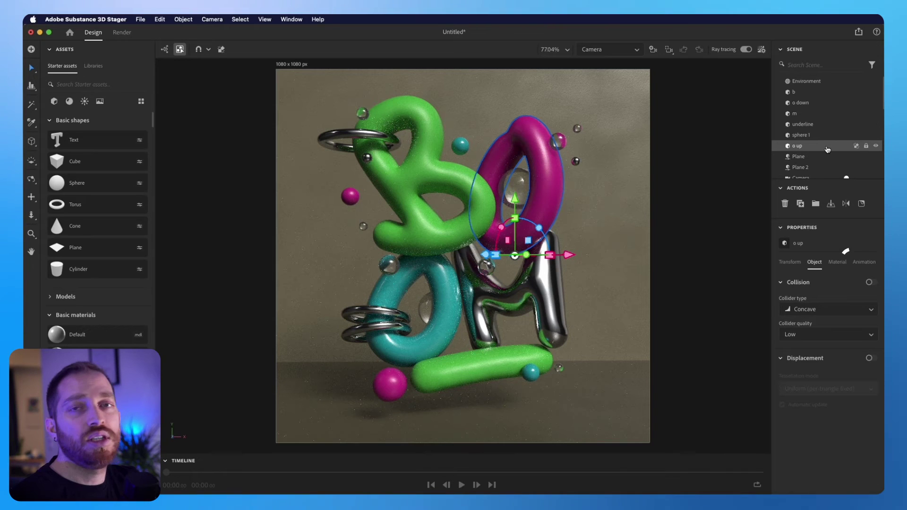
{"action": "left_click", "coordinate": [863, 264]}
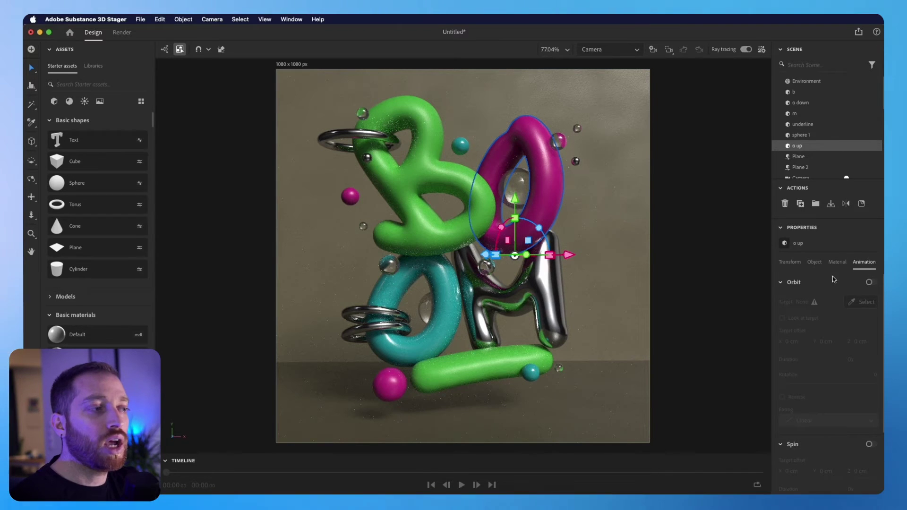
{"action": "left_click", "coordinate": [781, 282]}
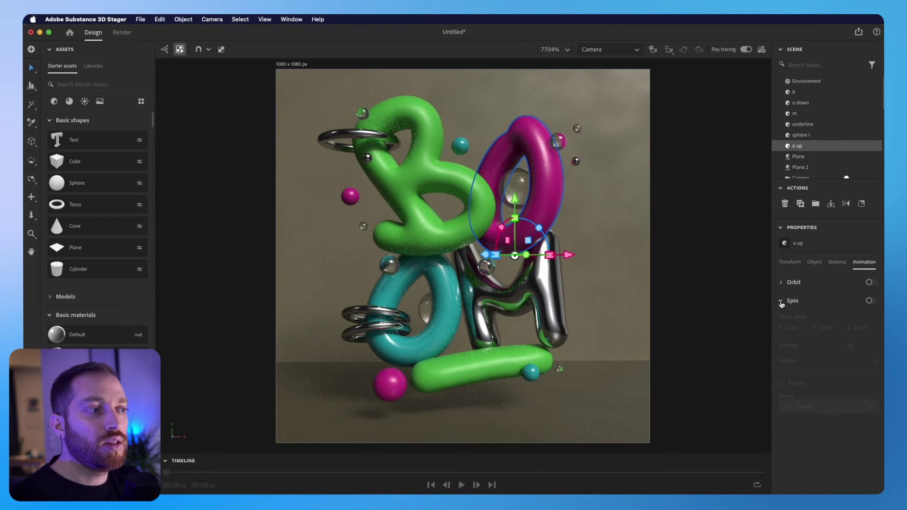
{"action": "left_click", "coordinate": [781, 301]}
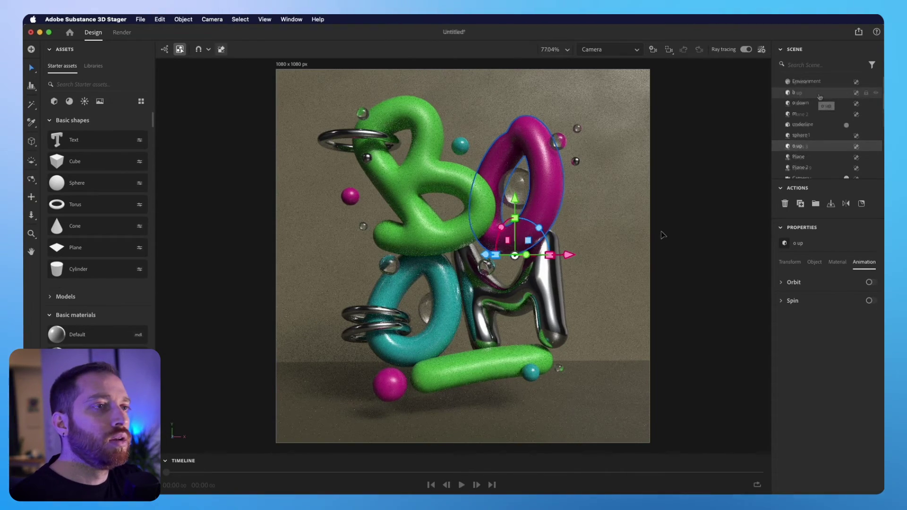
- Enable the Orbit animation on the upper o and play it
{"action": "scroll", "coordinate": [819, 96], "scroll_direction": "down", "scroll_amount": 3}
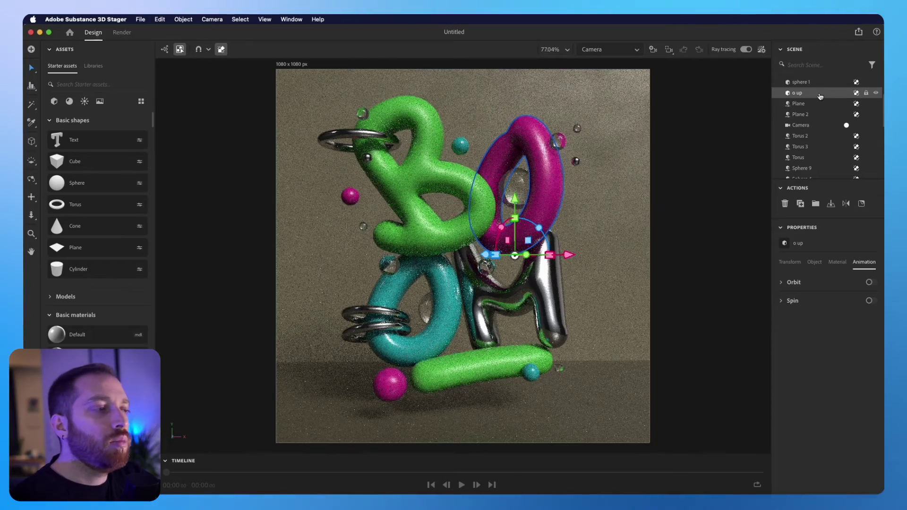
{"action": "left_click", "coordinate": [871, 283]}
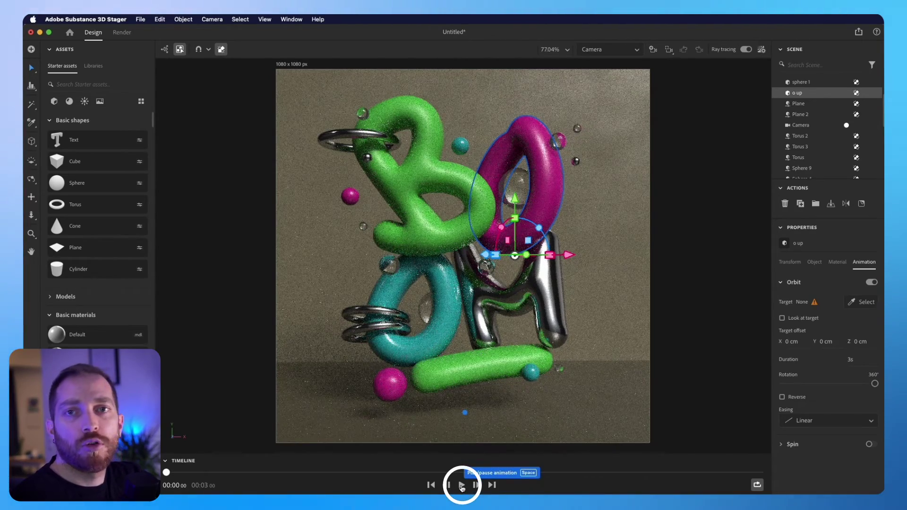
{"action": "left_click", "coordinate": [462, 485]}
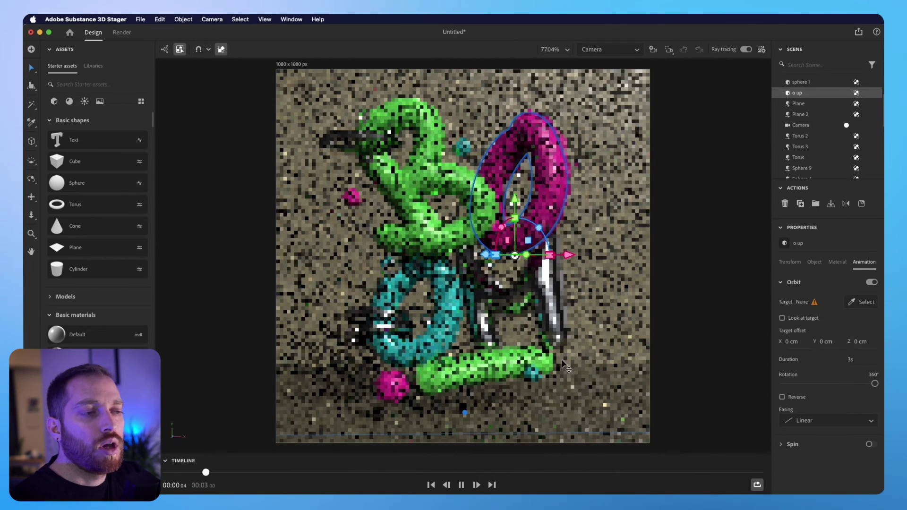
- Turn off ray tracing and set the upper o's orbit duration to 5 s
{"action": "left_click", "coordinate": [746, 49]}
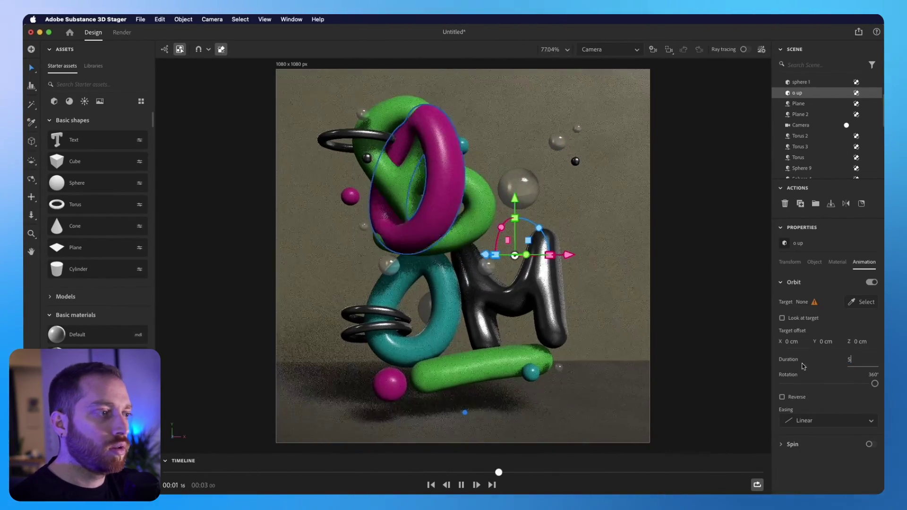
{"action": "key", "text": "Return"}
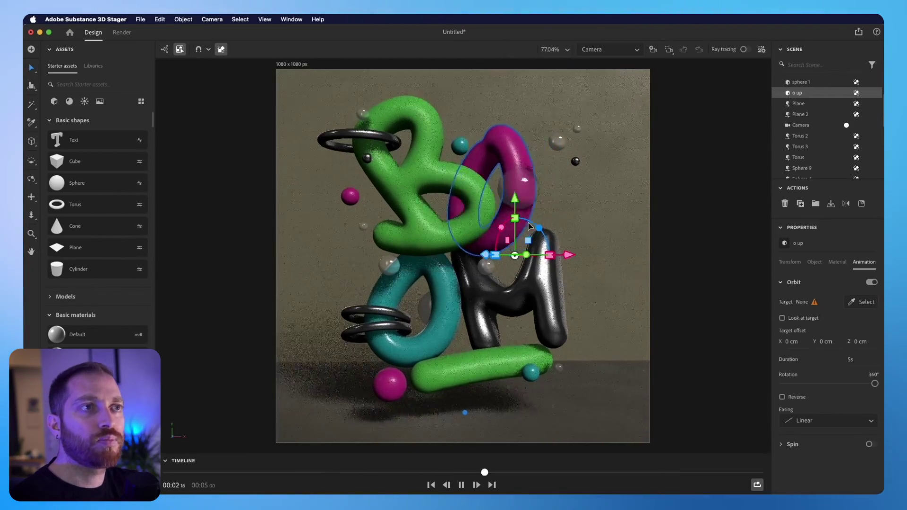
- Set the large glass sphere, named Sphere, as the orbit target of the upper o
{"action": "scroll", "coordinate": [831, 128], "scroll_direction": "up", "scroll_amount": 3}
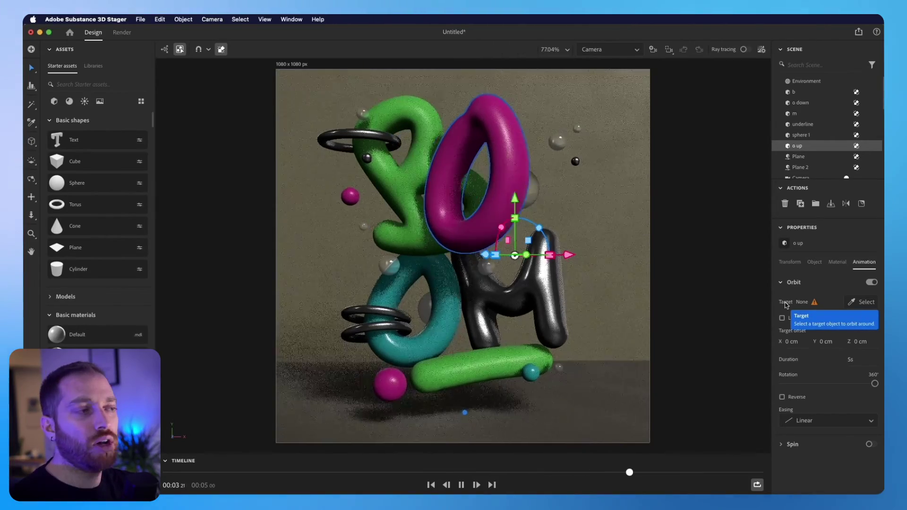
{"action": "left_click", "coordinate": [523, 193]}
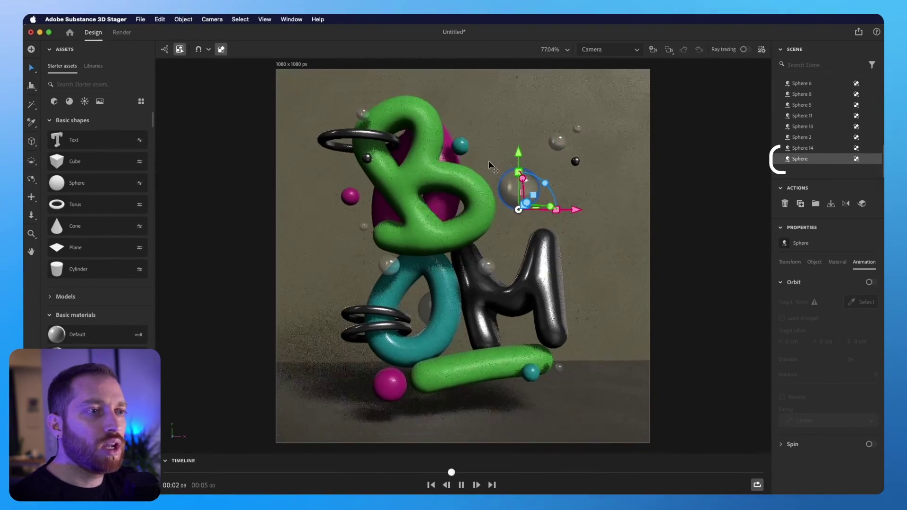
{"action": "left_click", "coordinate": [480, 133]}
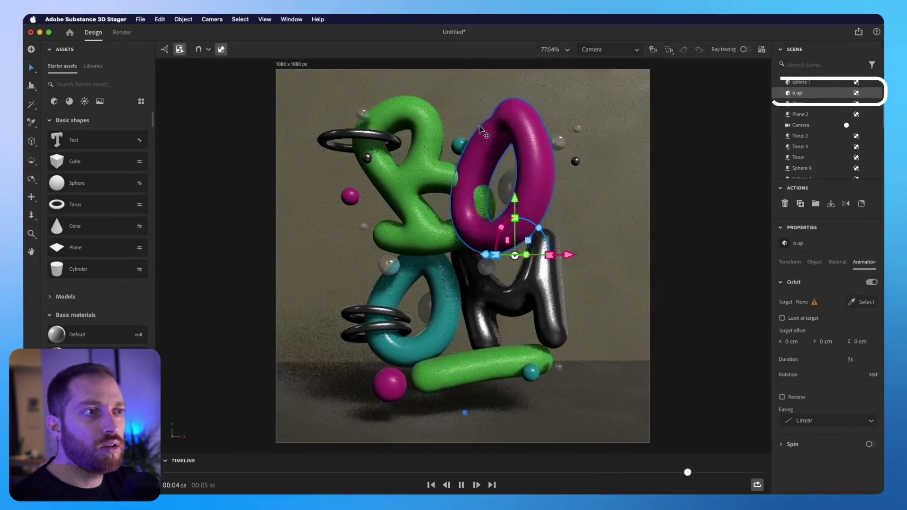
{"action": "scroll", "coordinate": [826, 151], "scroll_direction": "down", "scroll_amount": 5}
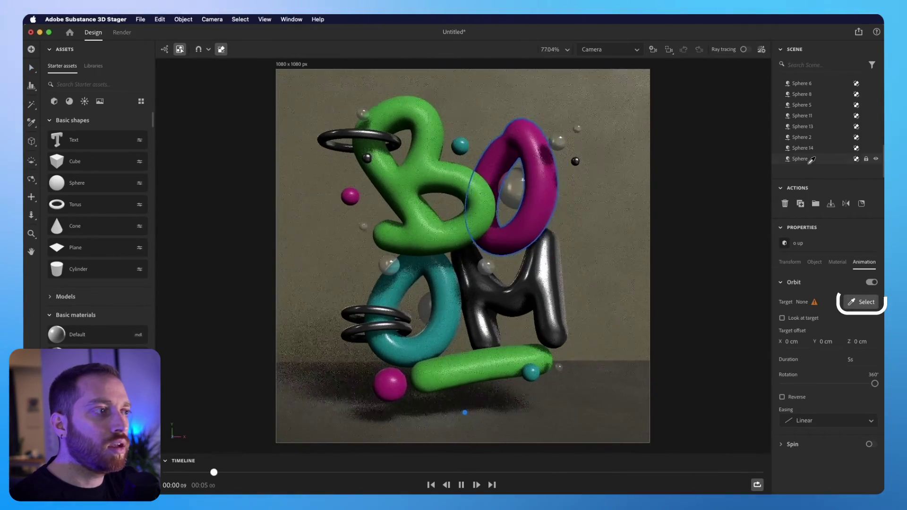
{"action": "left_click", "coordinate": [861, 301]}
{"action": "left_click", "coordinate": [805, 159]}
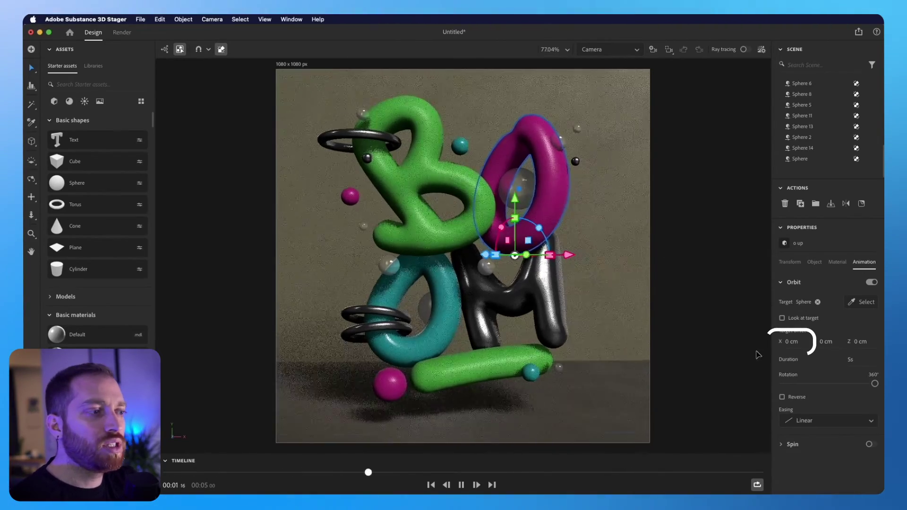
- Set the X target offset of the upper o's orbit to 0.2 cm
{"action": "type", "text": "0"}
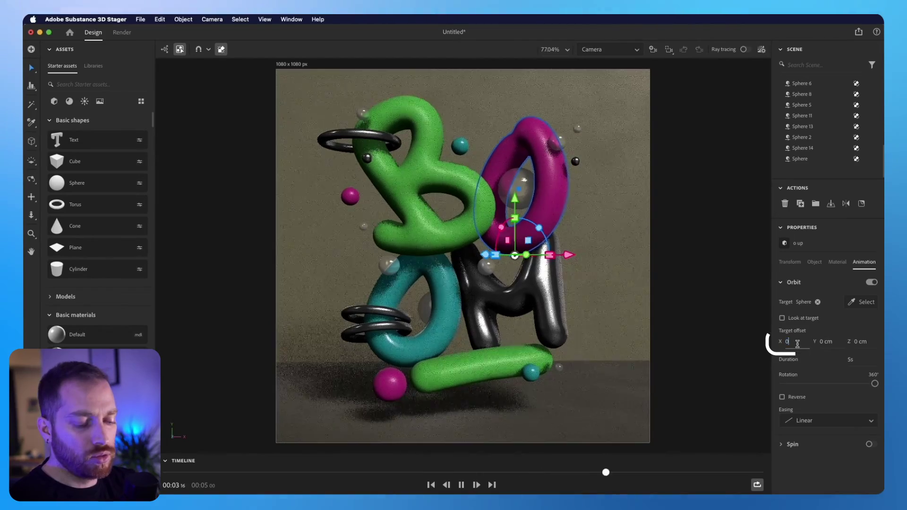
{"action": "type", "text": ".2"}
{"action": "key", "text": "Return"}
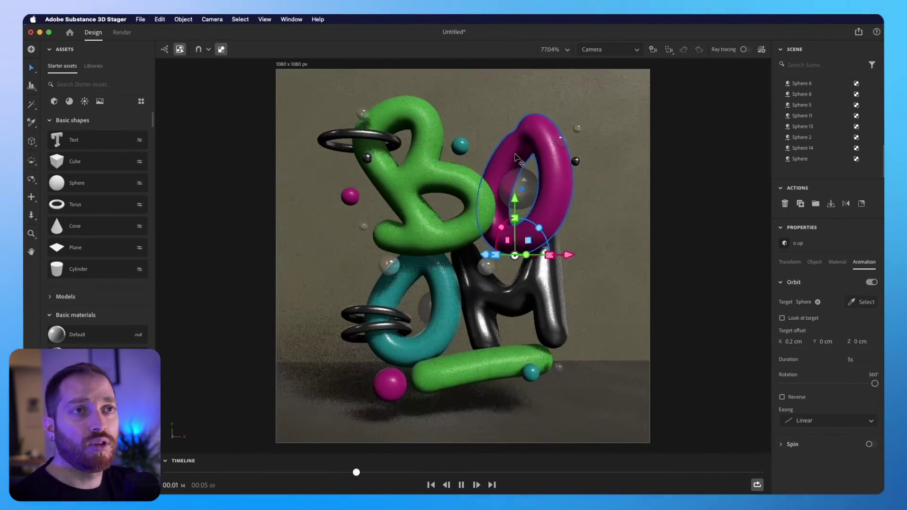
- Enable the Spin animation on the teal sphere between the B and the upper o, with an X target offset of 0.2 cm
{"action": "left_click", "coordinate": [660, 236]}
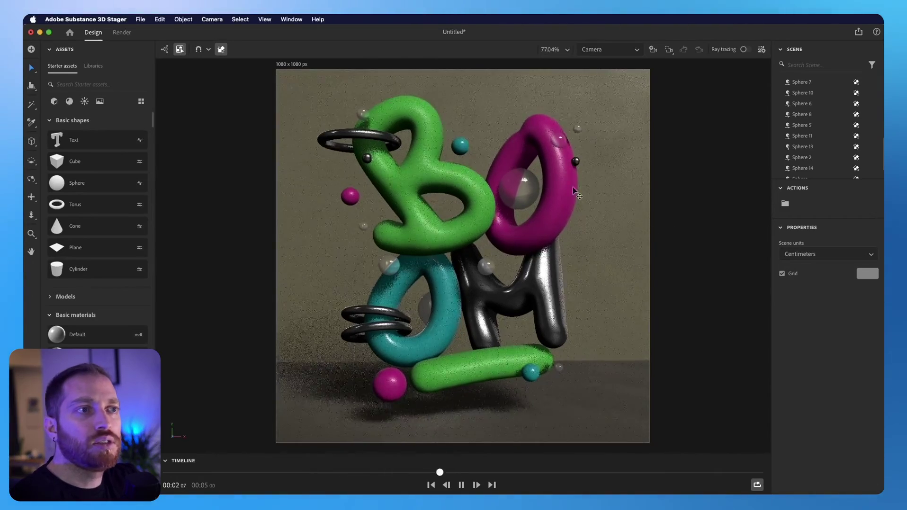
{"action": "left_click", "coordinate": [463, 148]}
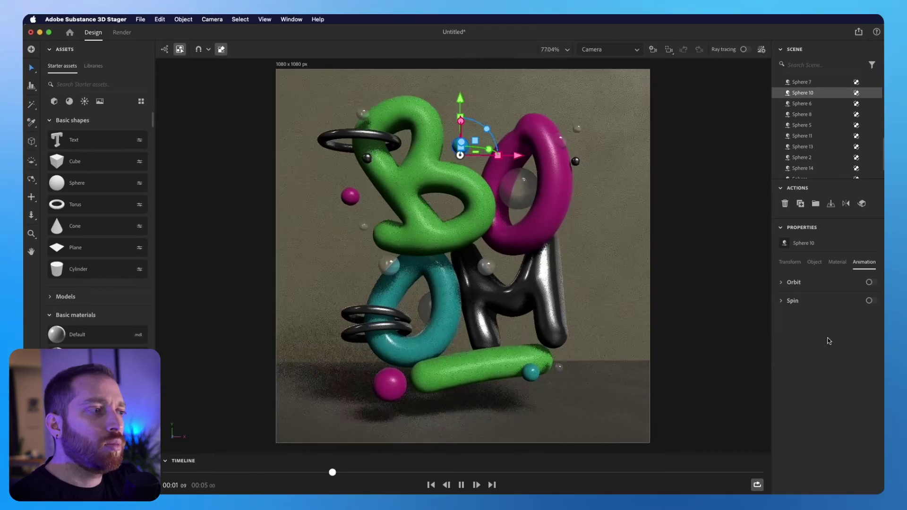
{"action": "left_click", "coordinate": [870, 301]}
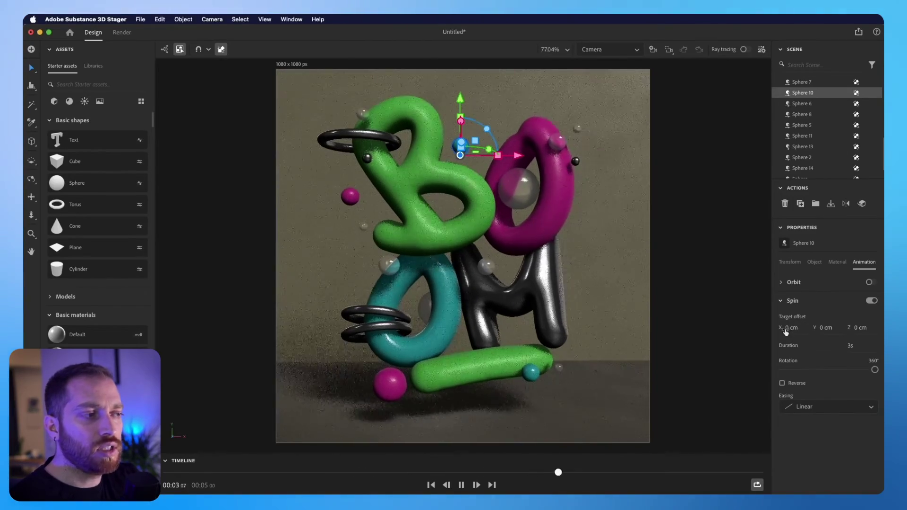
{"action": "left_click", "coordinate": [801, 328]}
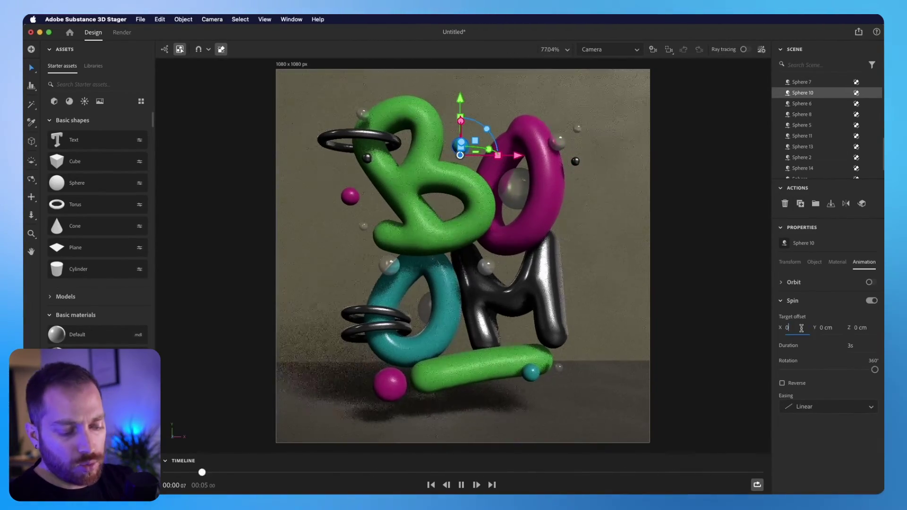
{"action": "type", "text": ".2"}
{"action": "key", "text": "Return"}
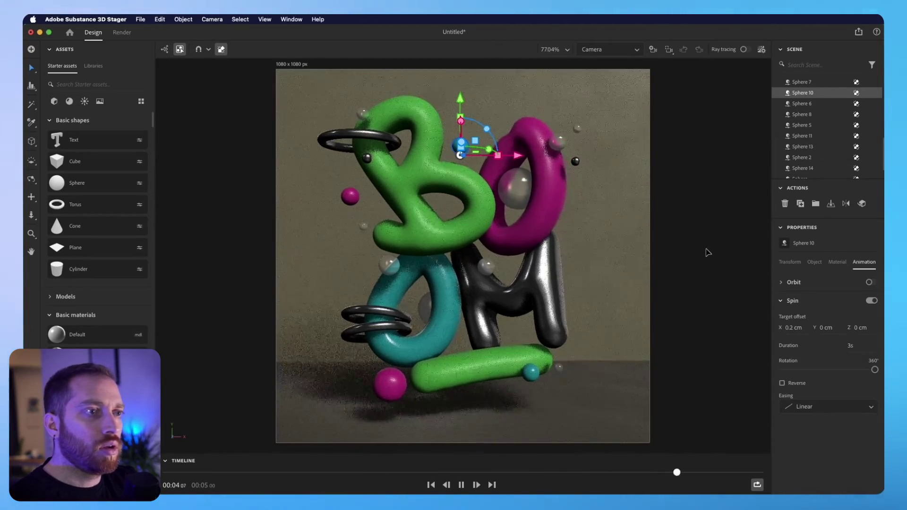
- Set the spin of the teal sphere between the B and the upper o to a 0.4 cm X target offset and 5 s duration
{"action": "left_click", "coordinate": [788, 327]}
{"action": "key", "text": "BackSpace"}
{"action": "type", "text": "4"}
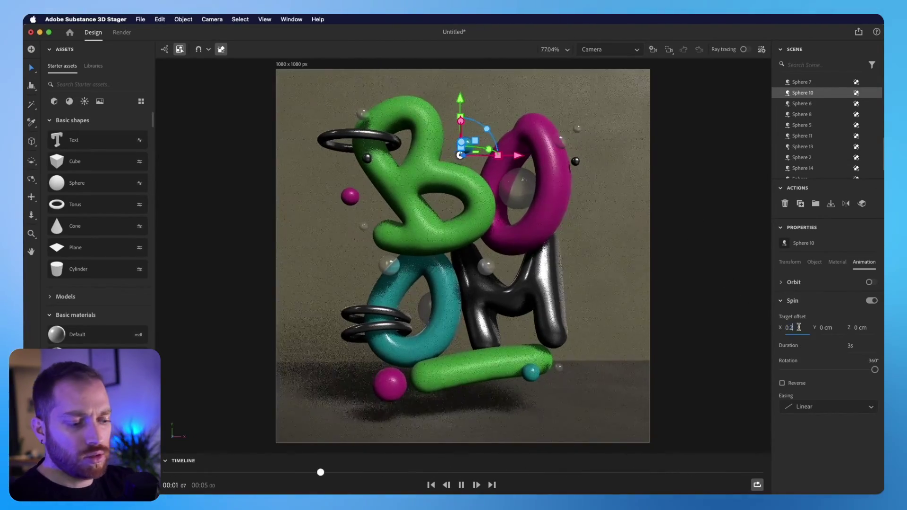
{"action": "key", "text": "Return"}
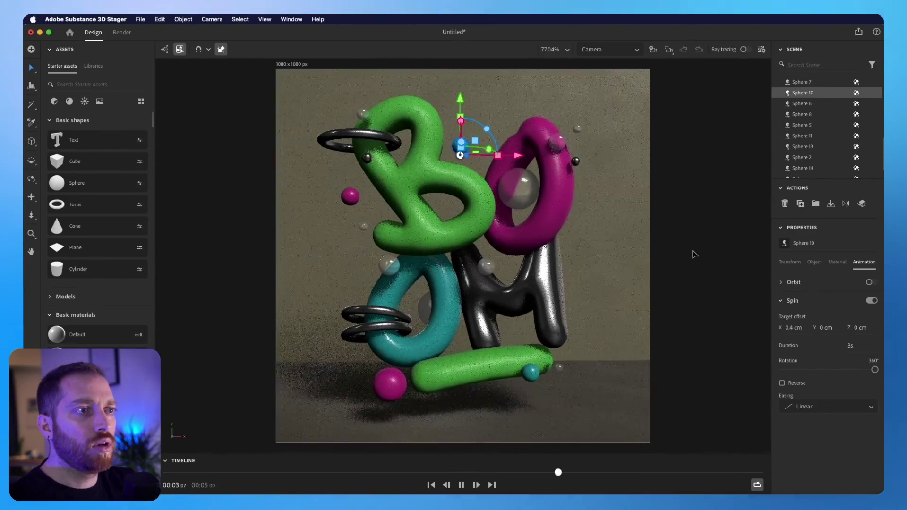
{"action": "left_click", "coordinate": [467, 158]}
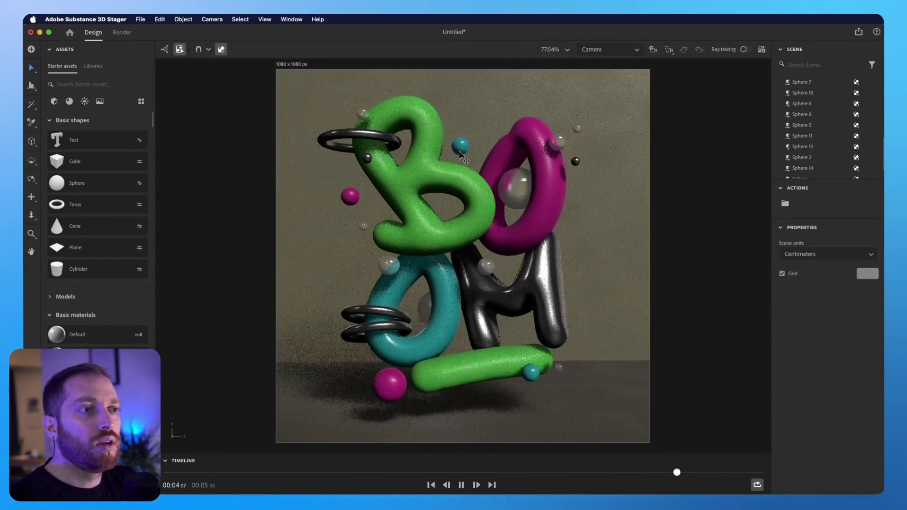
{"action": "left_click", "coordinate": [467, 150]}
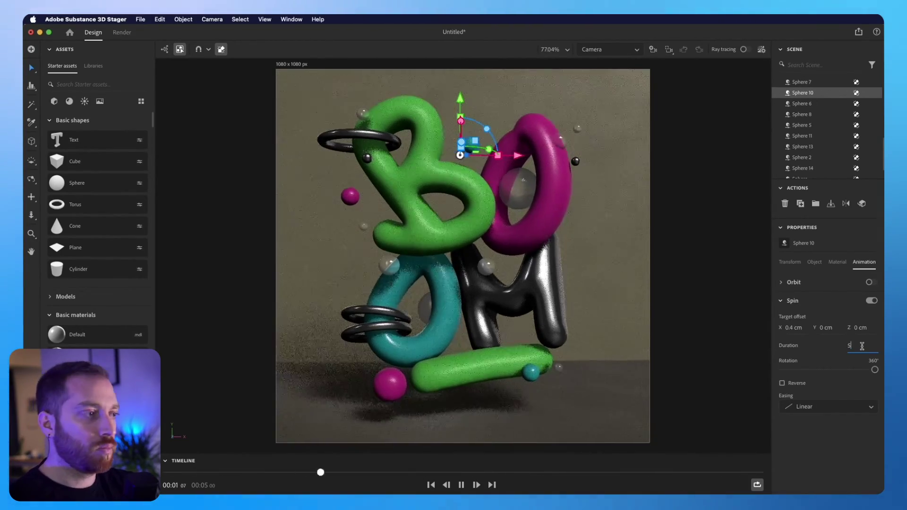
- Enable the Spin animation on the teal sphere at the underline's end, with a 5 s duration and a 0.2 cm X target offset
{"action": "left_click", "coordinate": [823, 103]}
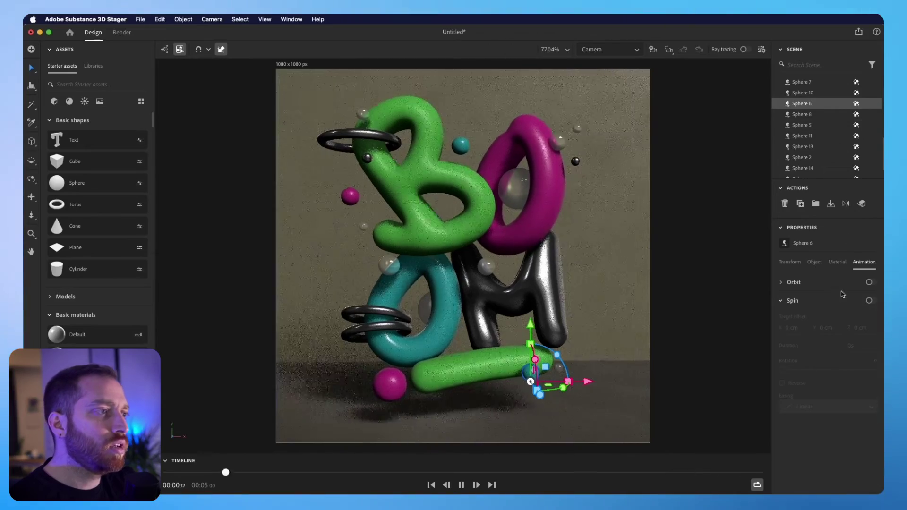
{"action": "left_click", "coordinate": [873, 301]}
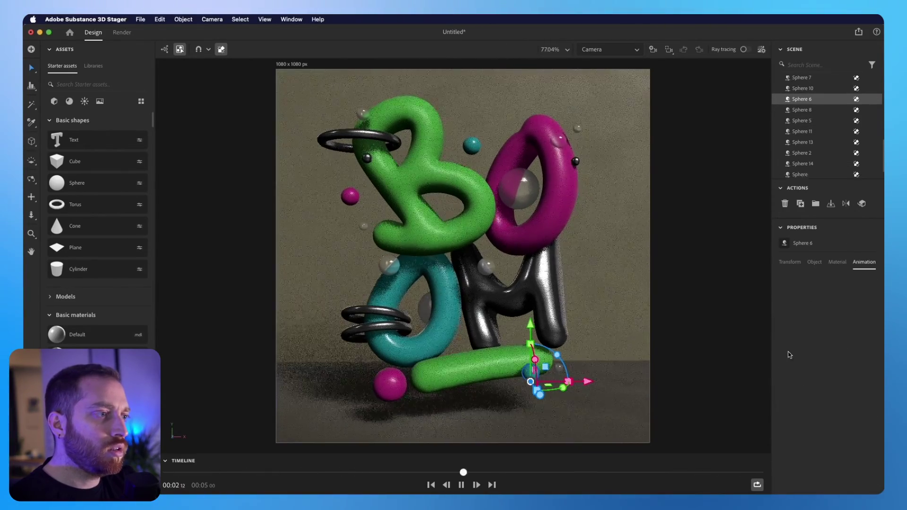
{"action": "left_click", "coordinate": [861, 348]}
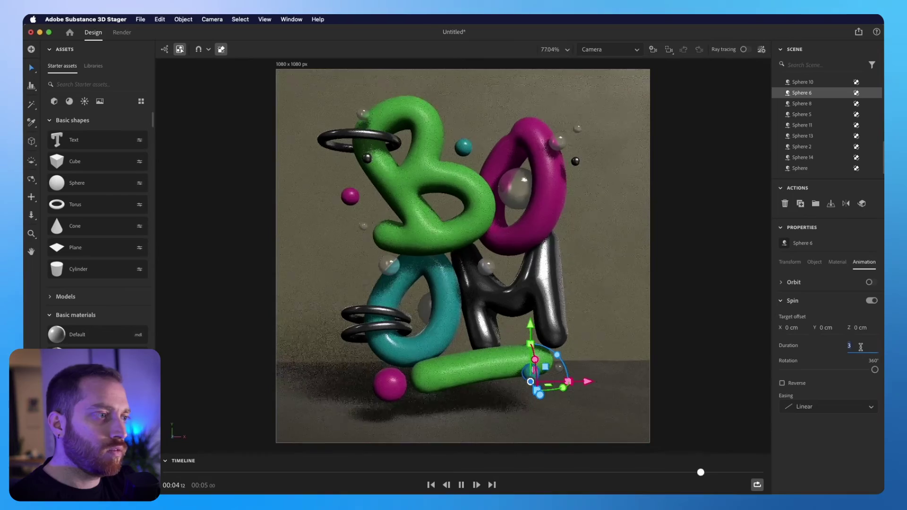
{"action": "left_click", "coordinate": [796, 328]}
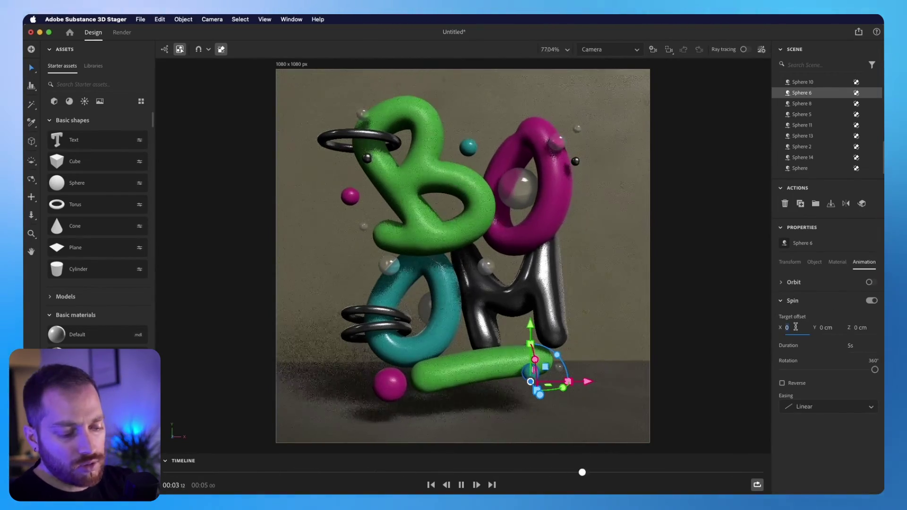
{"action": "type", "text": ".2"}
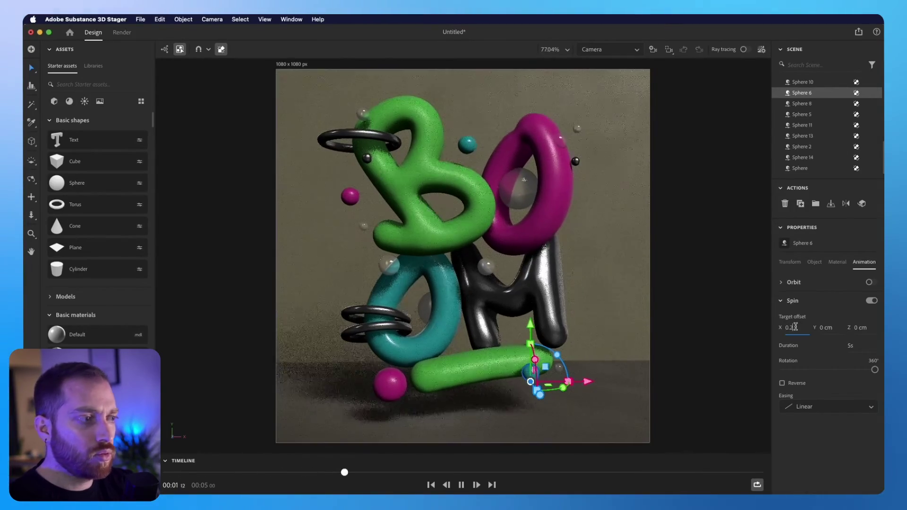
{"action": "key", "text": "Return"}
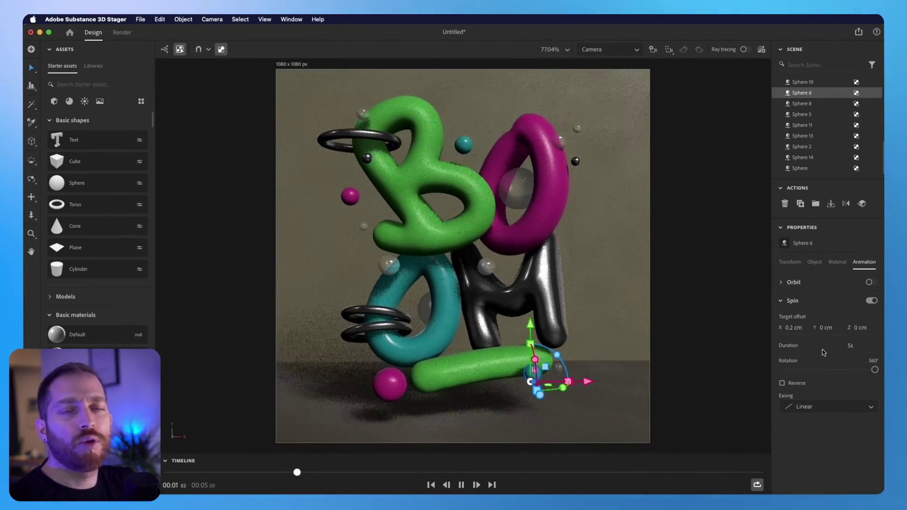
- Add 5 s Spin animations to the remaining spheres, giving the large magenta one a 0.2 cm X target offset, and preview the playback
{"action": "left_click", "coordinate": [803, 103]}
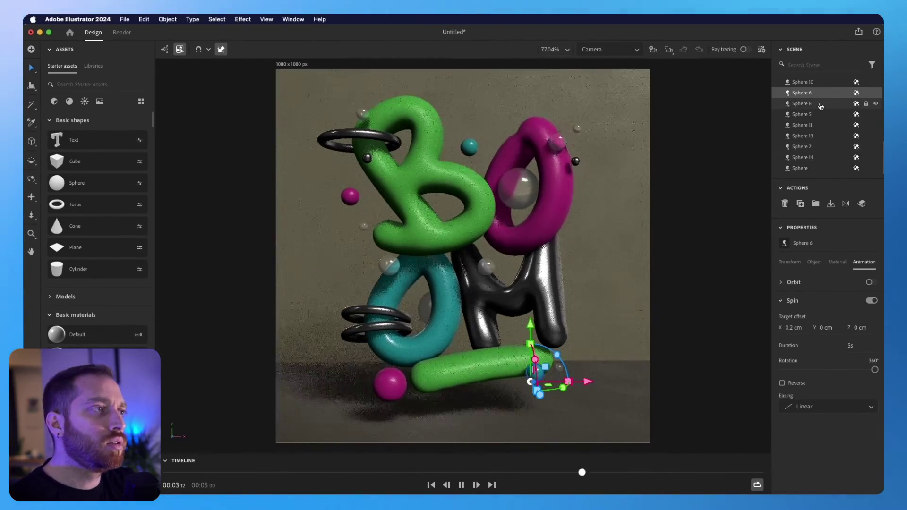
{"action": "left_click", "coordinate": [816, 166], "text": "shift"}
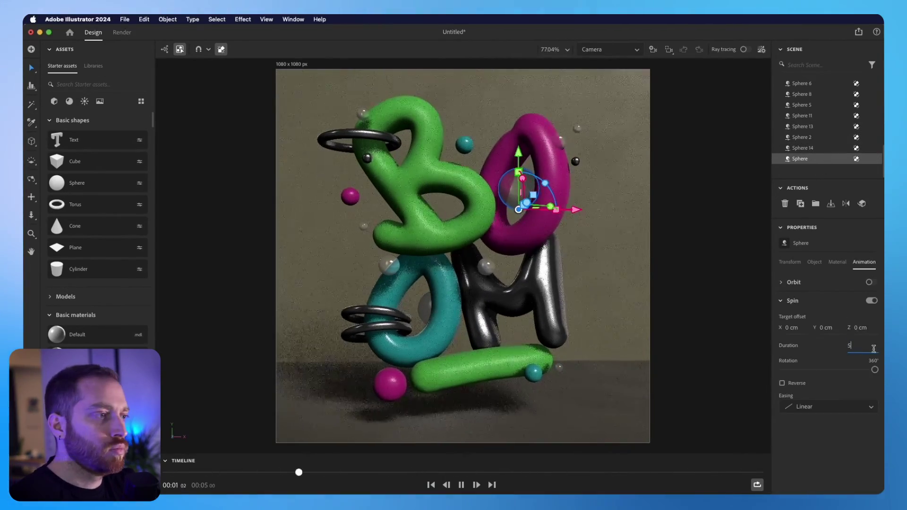
{"action": "left_click", "coordinate": [463, 485]}
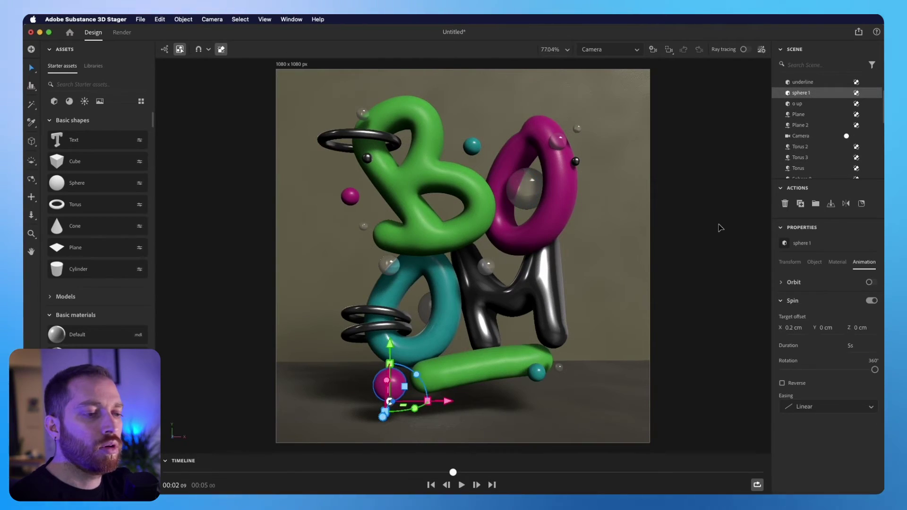
{"action": "left_click", "coordinate": [462, 485]}
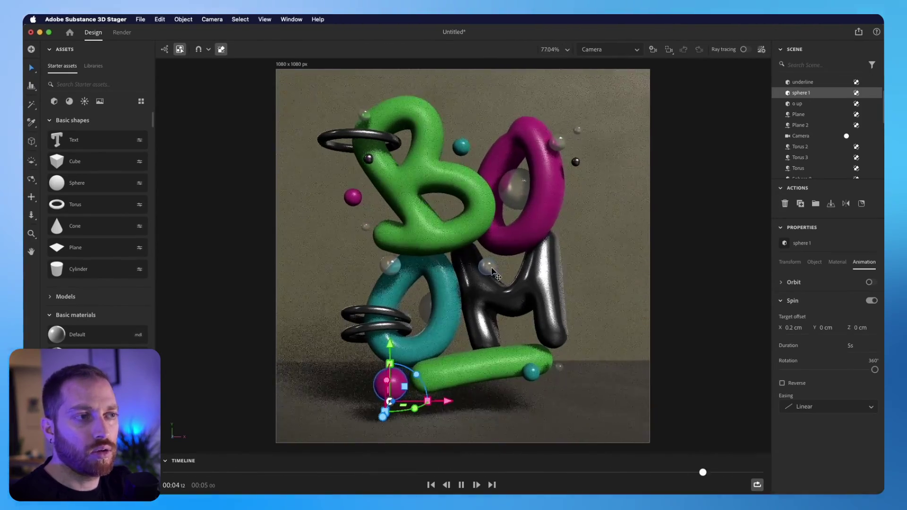
{"action": "key", "text": "space"}
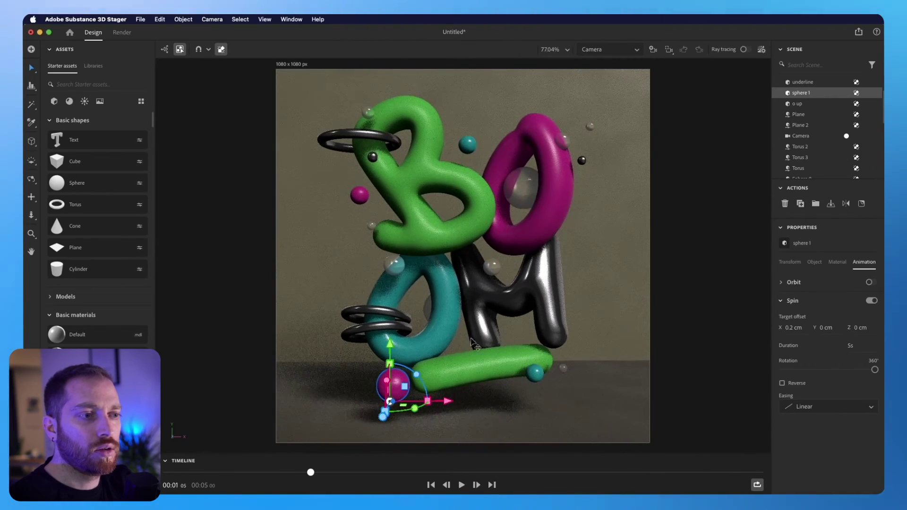
- Set the spin's X target offset to 0.3 cm on Sphere 5 above the M and Sphere 8 above the lower o
{"action": "scroll", "coordinate": [827, 136], "scroll_direction": "down", "scroll_amount": 5}
{"action": "left_click", "coordinate": [813, 104]}
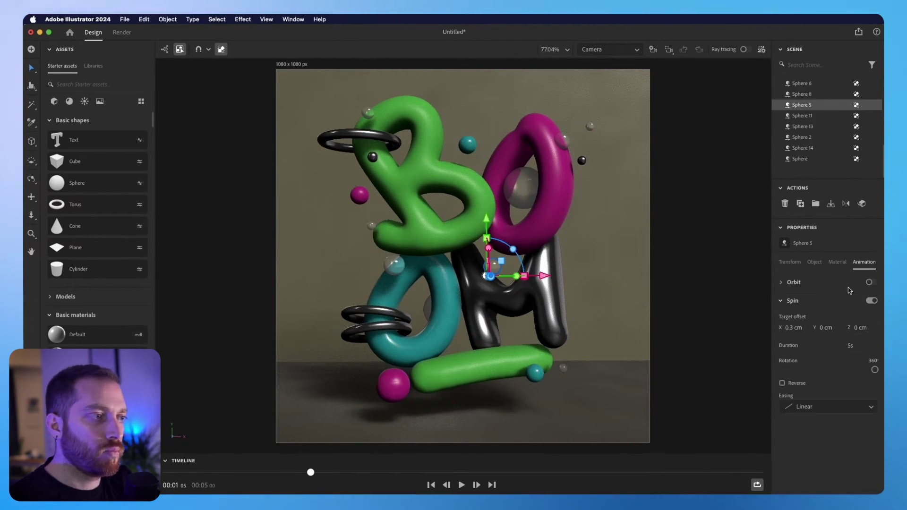
{"action": "left_click", "coordinate": [795, 327]}
{"action": "type", "text": "0.3"}
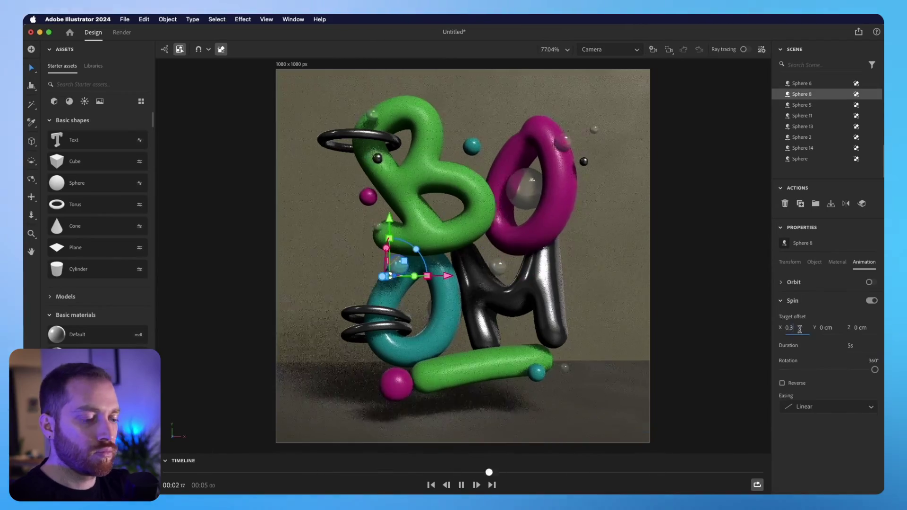
- Reverse the spin of the teal sphere beside the upper o with a 0.6 cm X target offset, and preview the animation
{"action": "left_click", "coordinate": [562, 137]}
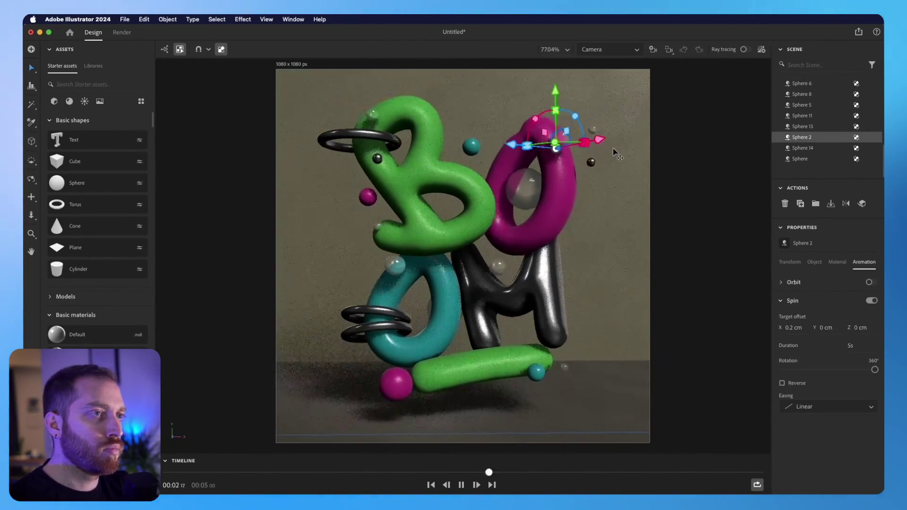
{"action": "left_click", "coordinate": [460, 144]}
{"action": "left_click", "coordinate": [782, 383]}
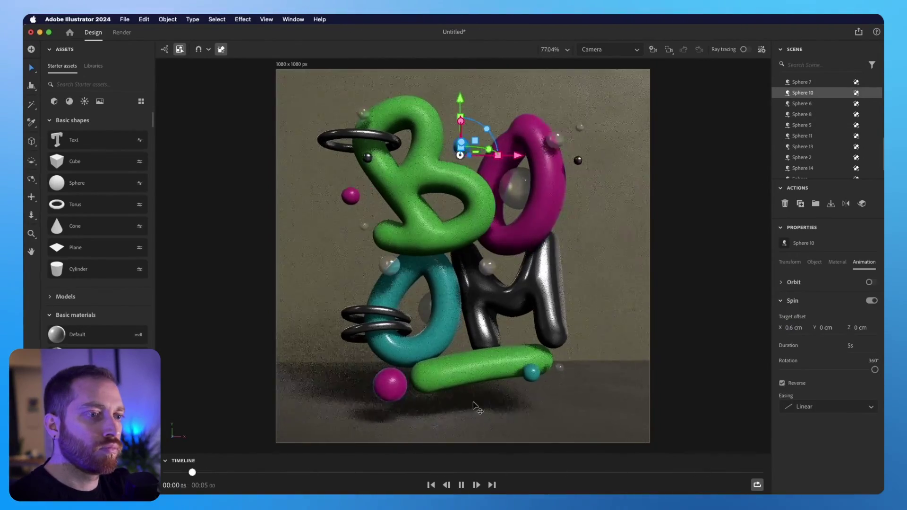
{"action": "left_click", "coordinate": [587, 302]}
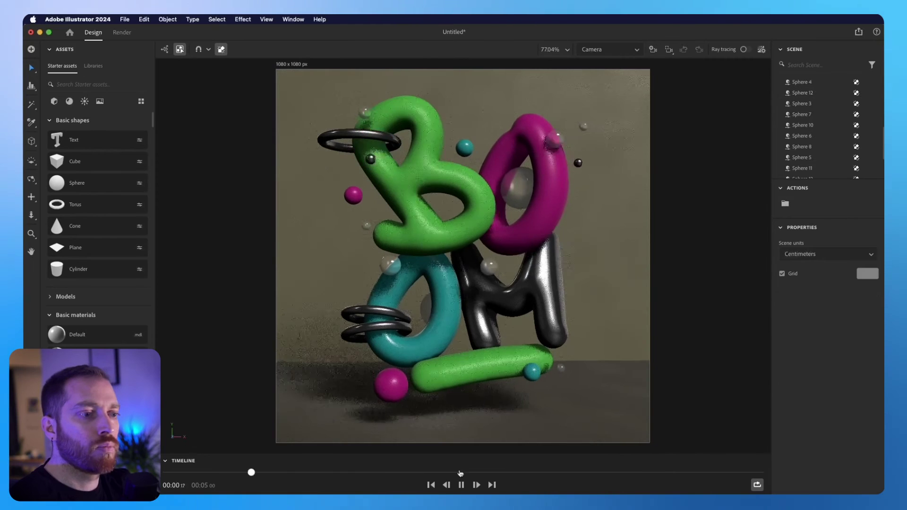
{"action": "left_click", "coordinate": [462, 484]}
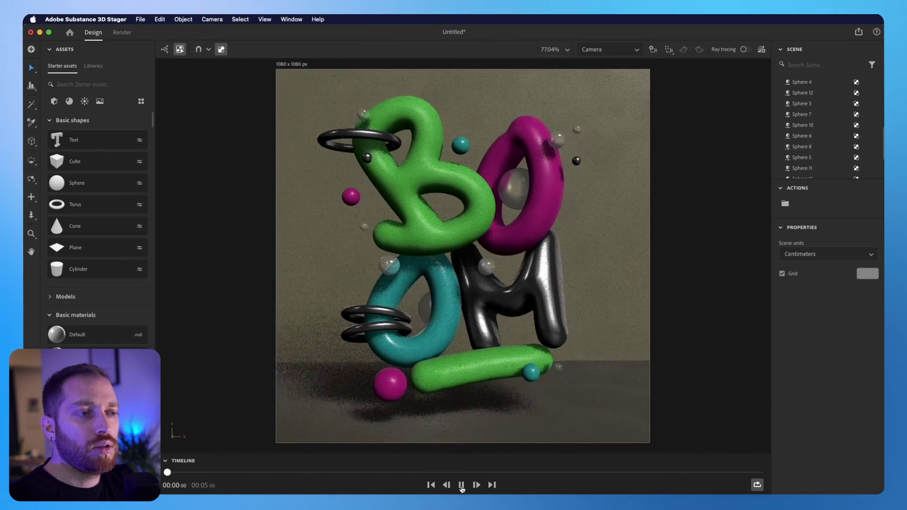
{"action": "left_click", "coordinate": [462, 487]}
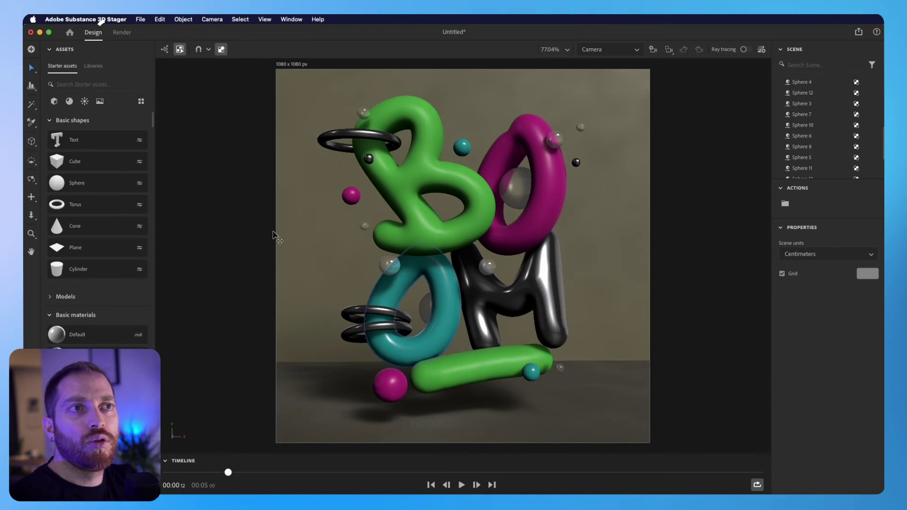
- Configure the ray-traced render with the Medium quality preset and MP4 as the export format
{"action": "left_click", "coordinate": [122, 32]}
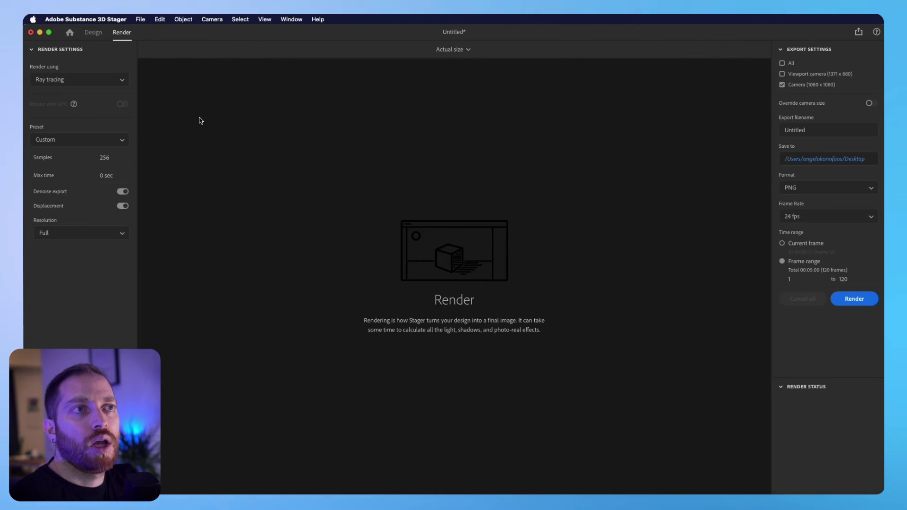
{"action": "left_click", "coordinate": [102, 142]}
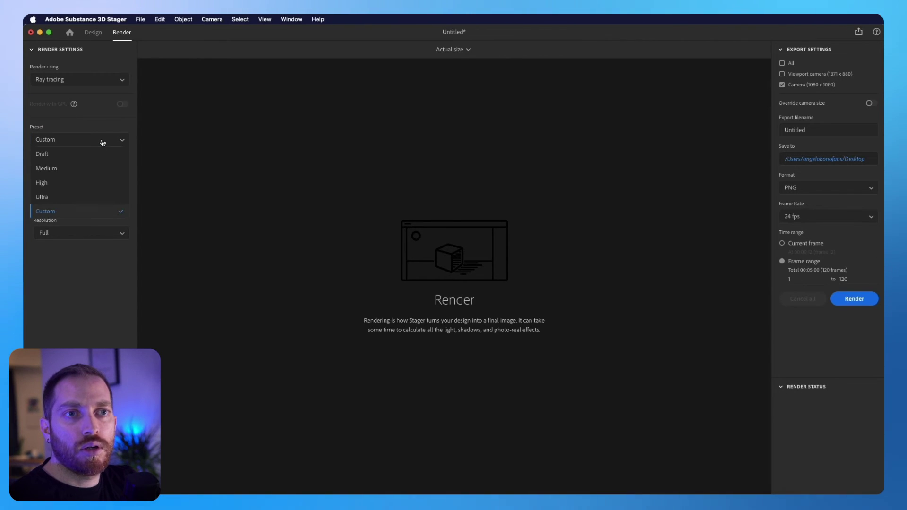
{"action": "left_click", "coordinate": [70, 169]}
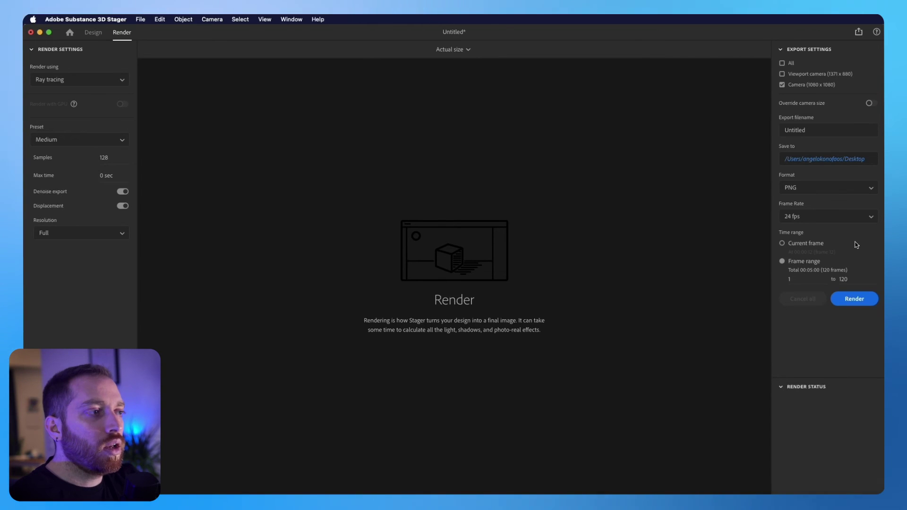
{"action": "left_click", "coordinate": [820, 190]}
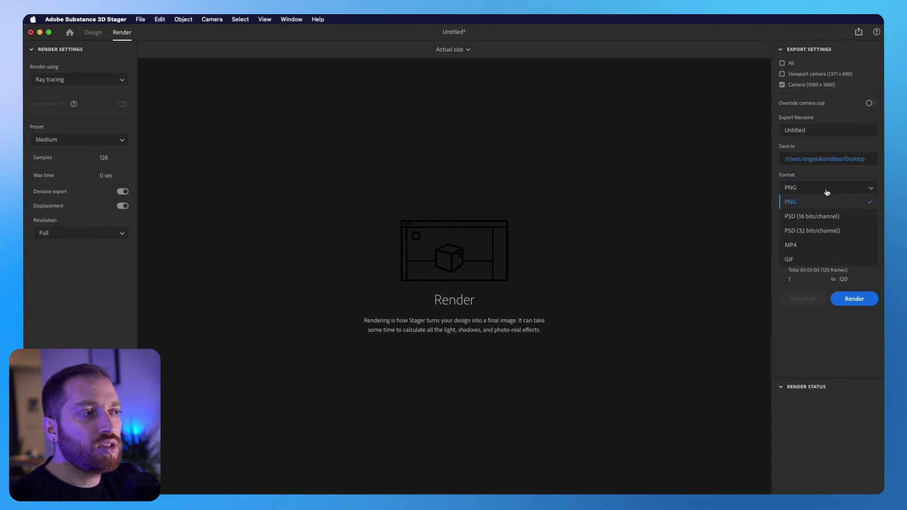
{"action": "left_click", "coordinate": [803, 246]}
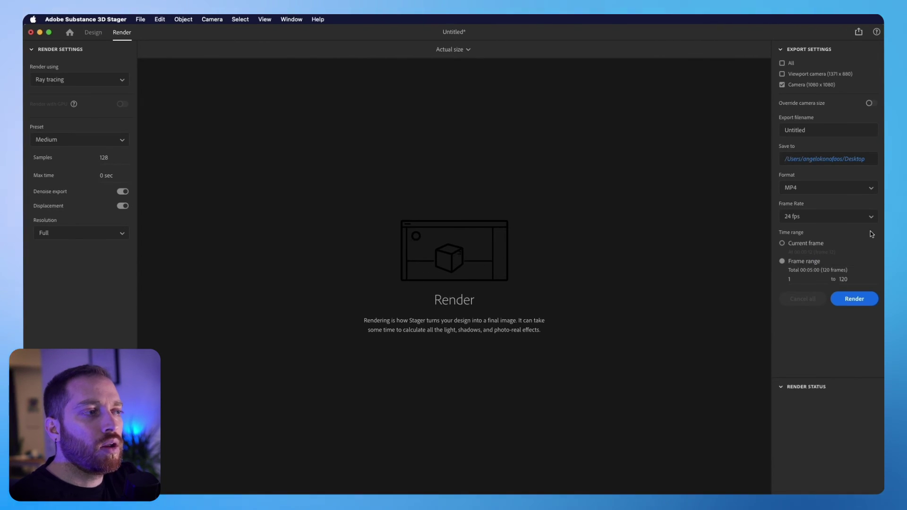